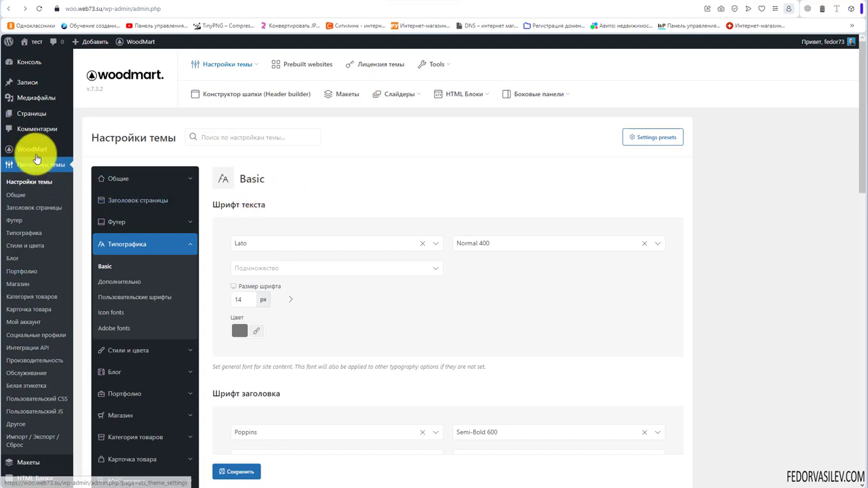
Step: Open the advanced (Расширенные) section of the Elementor settings
scroll(38, 133, "down", 3)
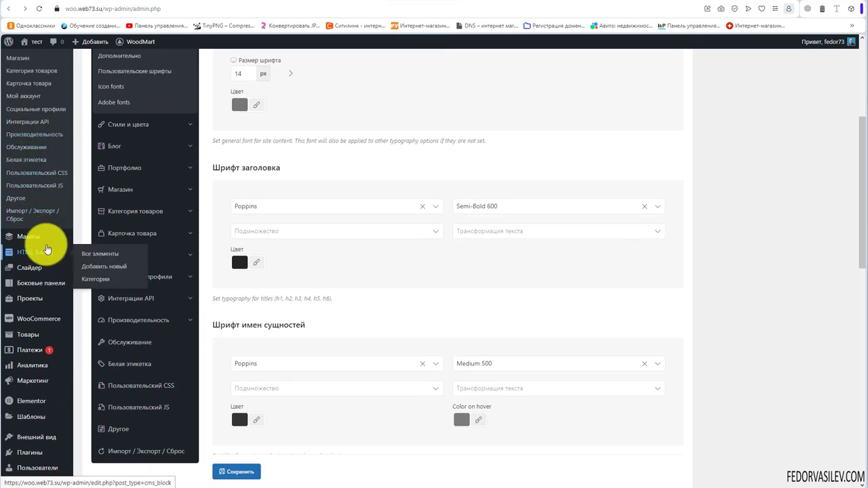
scroll(52, 288, "down", 1)
scroll(53, 289, "down", 1)
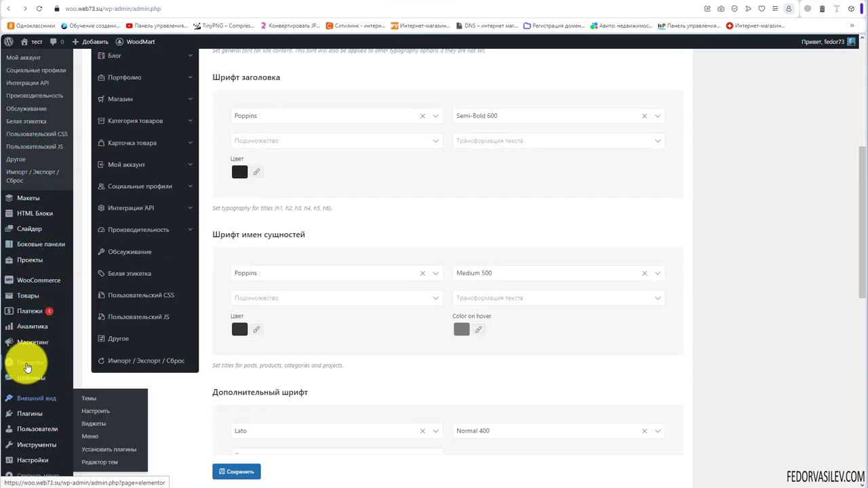
mouse_move(23, 359)
left_click(96, 303)
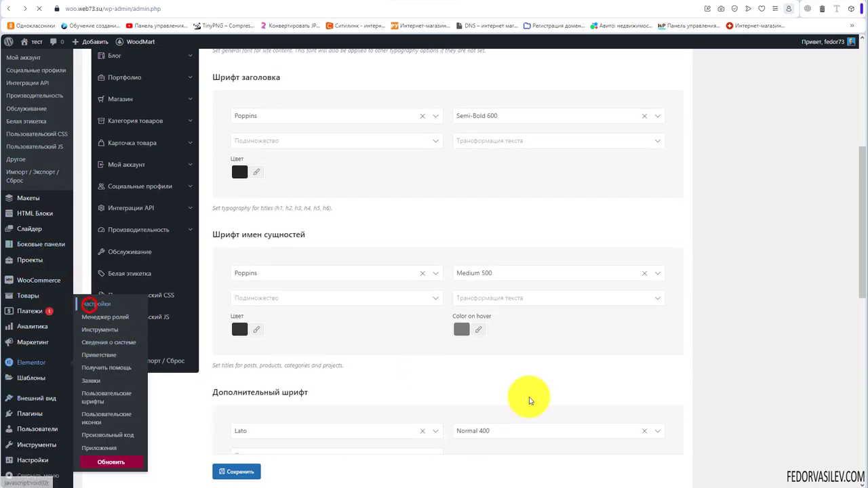
left_click(195, 122)
Step: Set Elementor's Google fonts option (Шрифты Google) to Отключить and save the changes
scroll(298, 181, "down", 3)
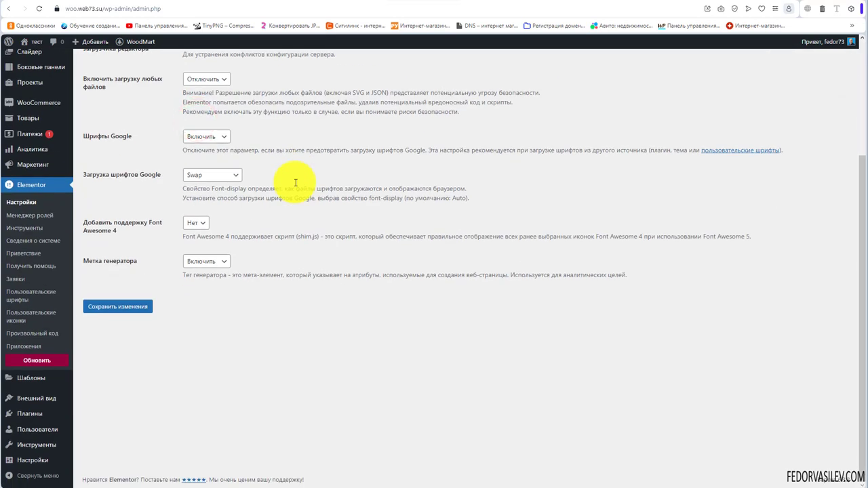
scroll(291, 187, "up", 3)
left_click_drag(93, 296, 132, 296)
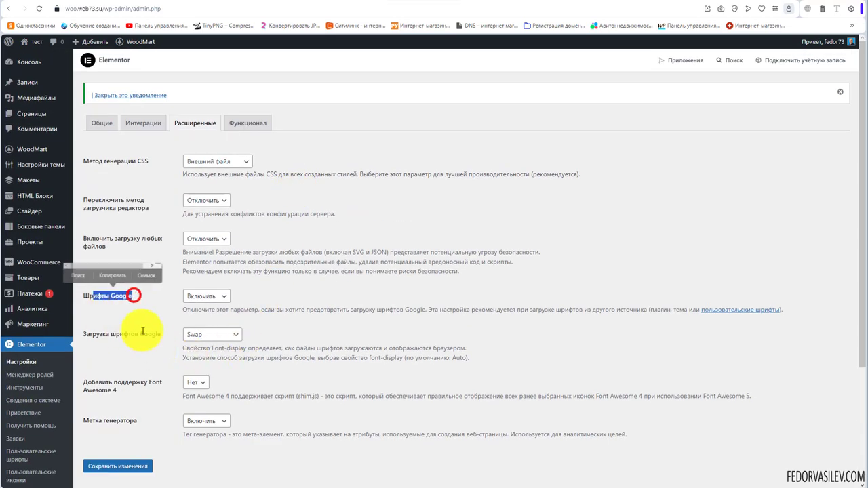
left_click(204, 296)
left_click(202, 317)
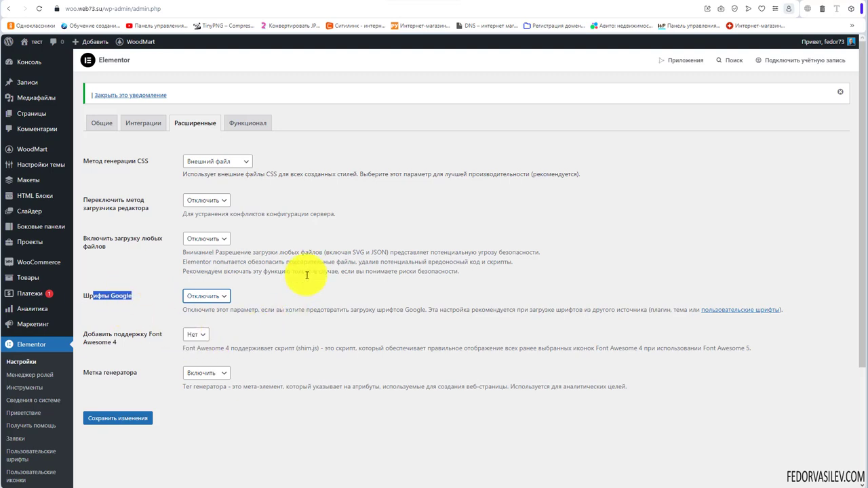
left_click(141, 420)
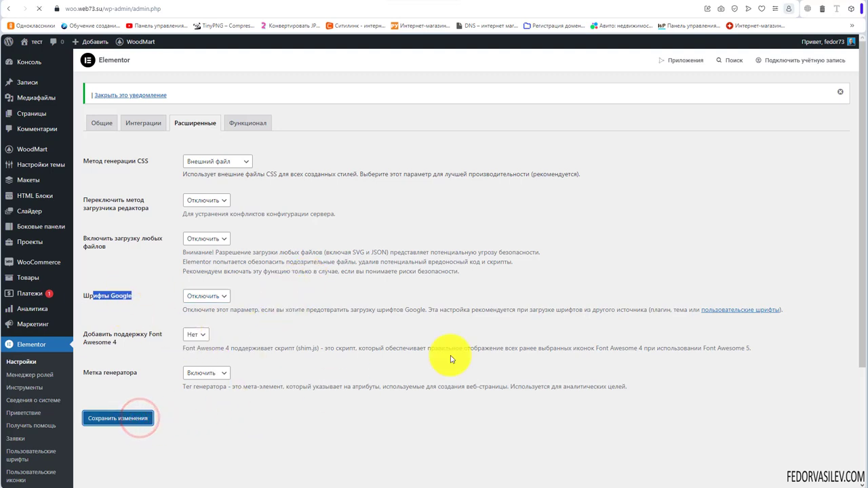
Step: Open the Basic typography (Типографика) settings in the WoodMart theme settings
mouse_move(23, 151)
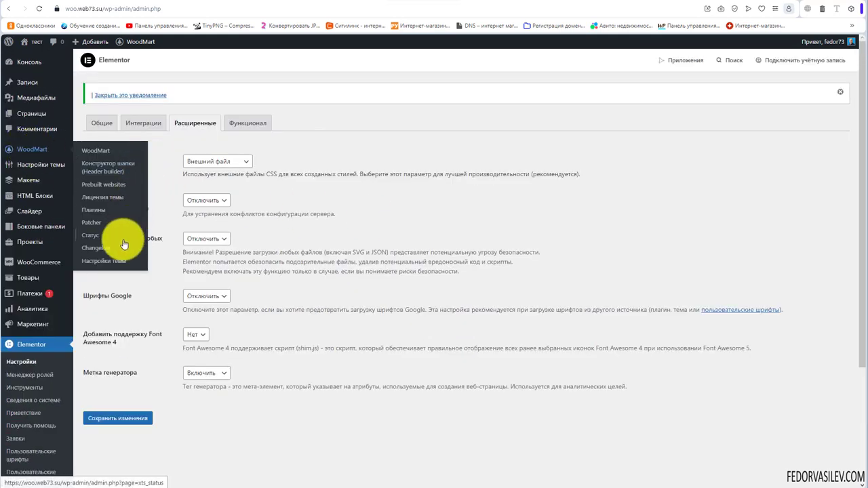
left_click(113, 263)
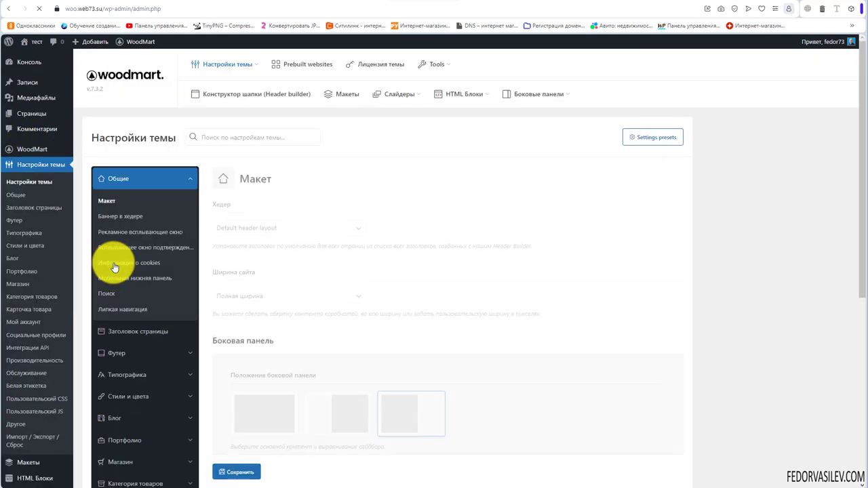
scroll(133, 242, "down", 3)
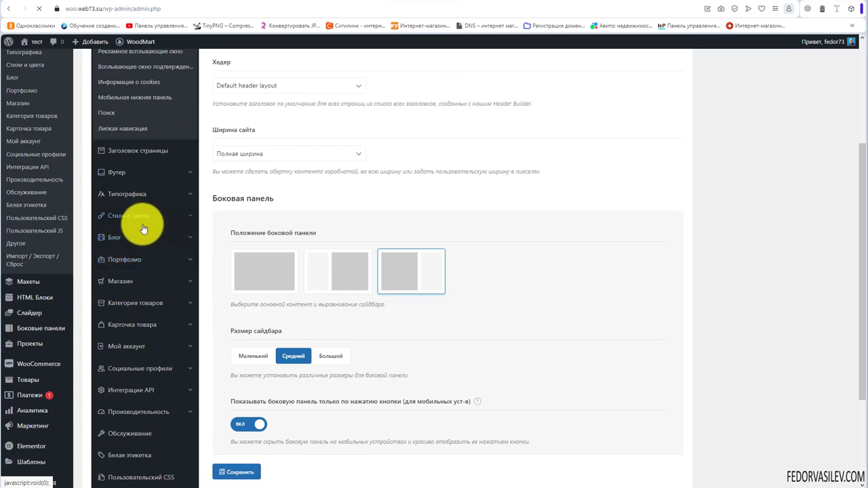
left_click(132, 194)
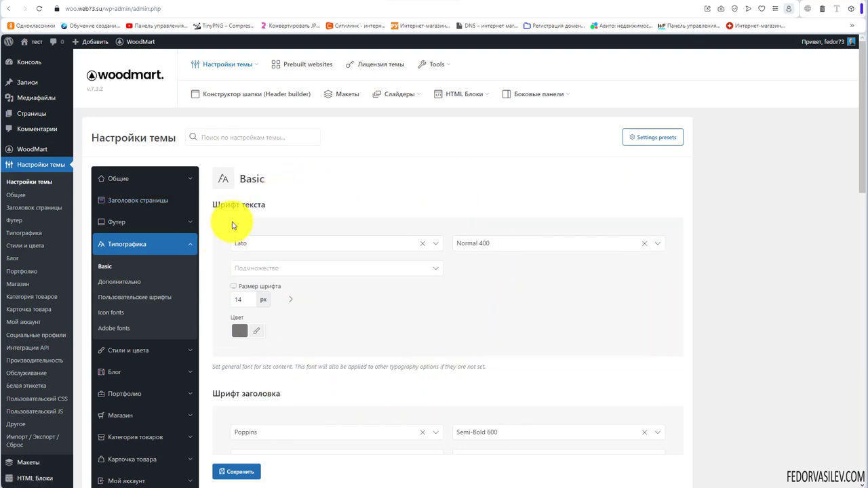
Step: Examine the Basic typography sections, including the text, heading, additional and widget title fonts
triple_click(217, 203)
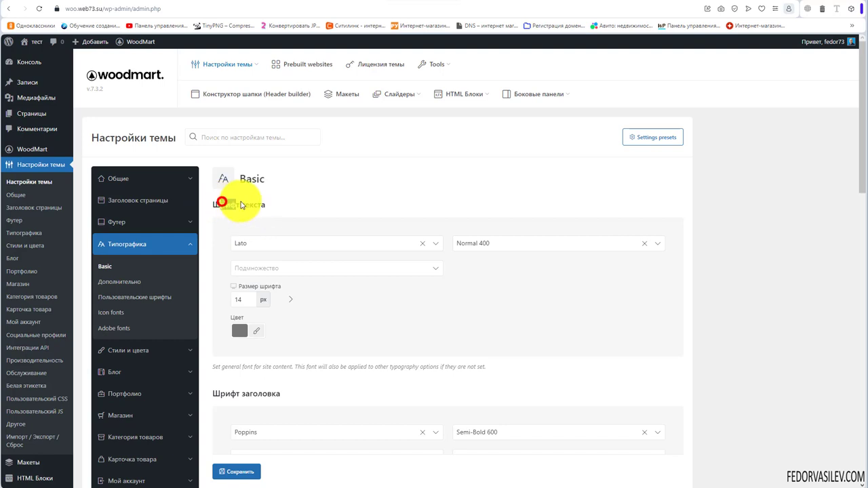
left_click(339, 324)
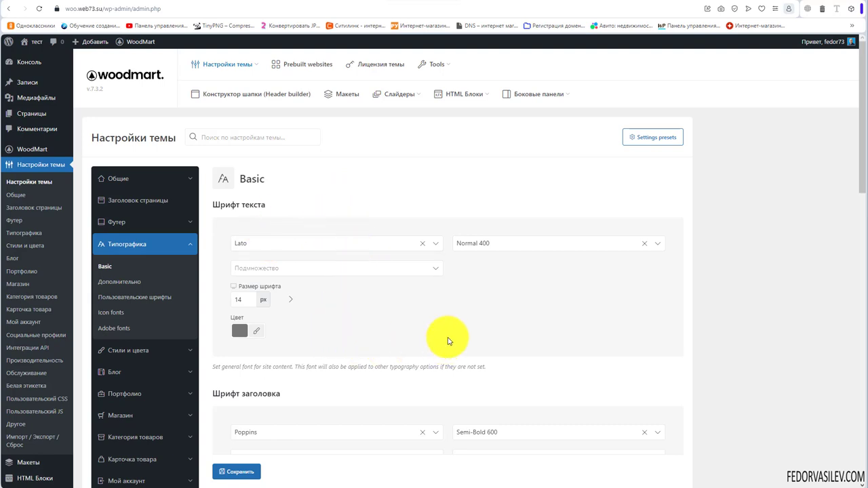
scroll(475, 298, "down", 2)
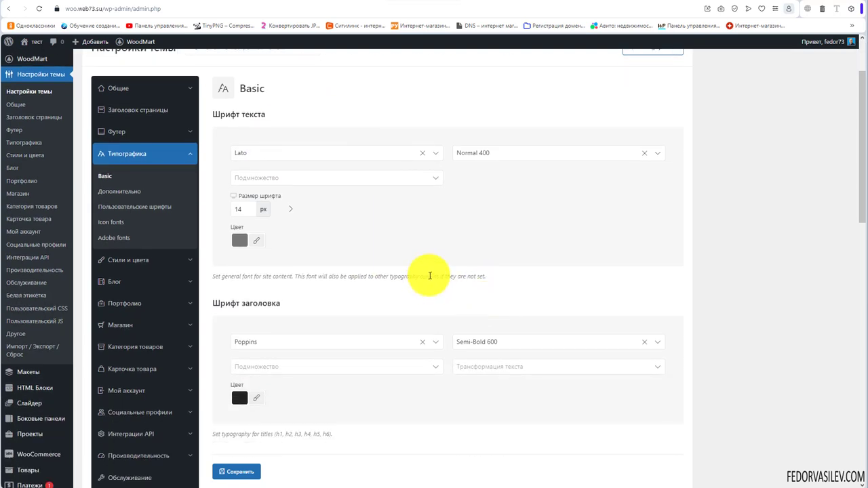
scroll(430, 275, "down", 2)
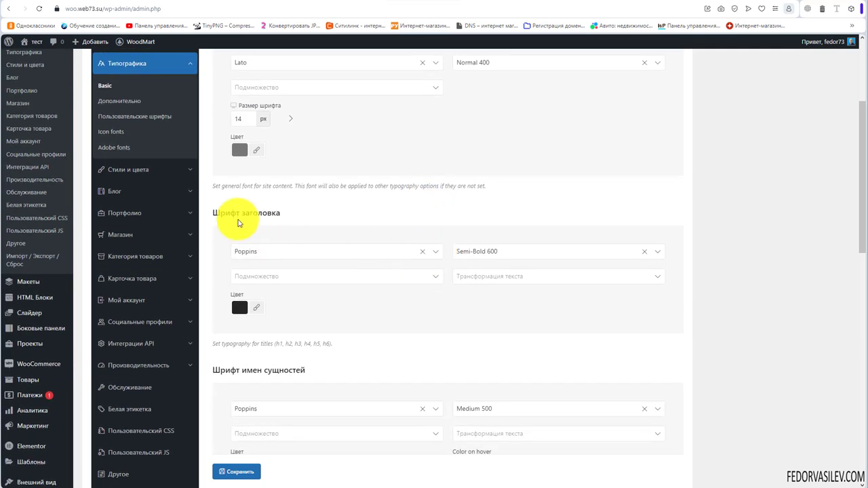
left_click_drag(236, 212, 278, 215)
left_click(380, 215)
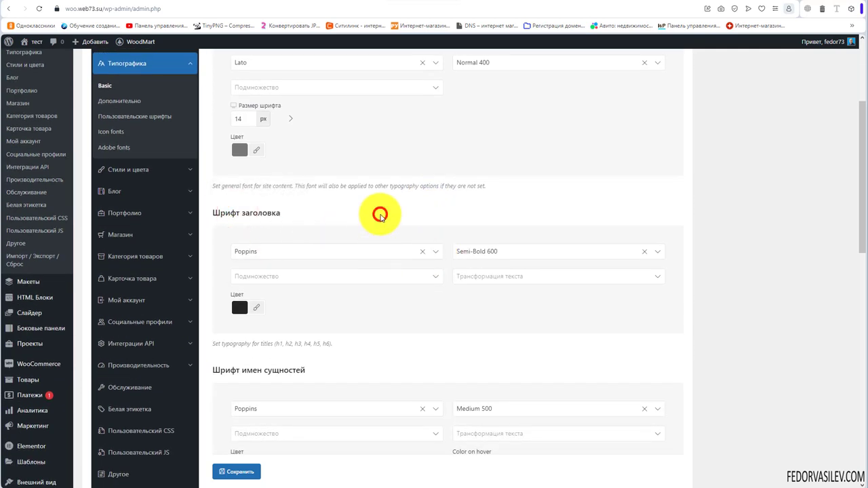
scroll(303, 291, "up", 2)
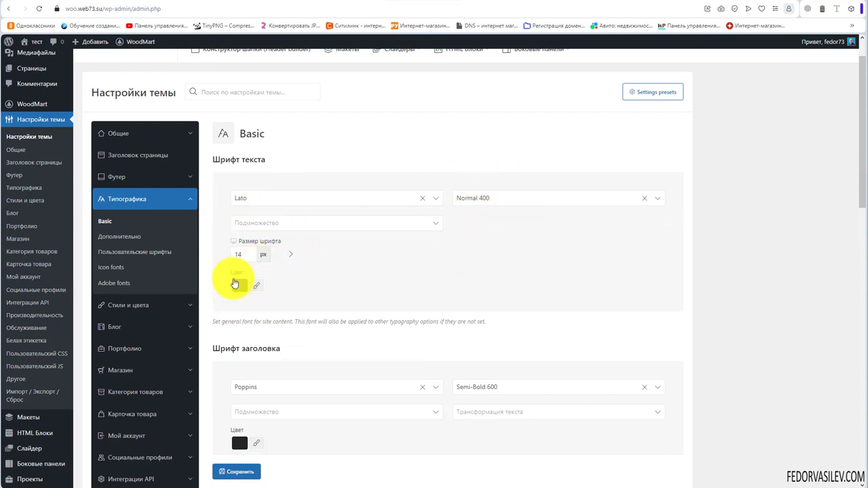
scroll(441, 288, "down", 3)
scroll(437, 244, "down", 4)
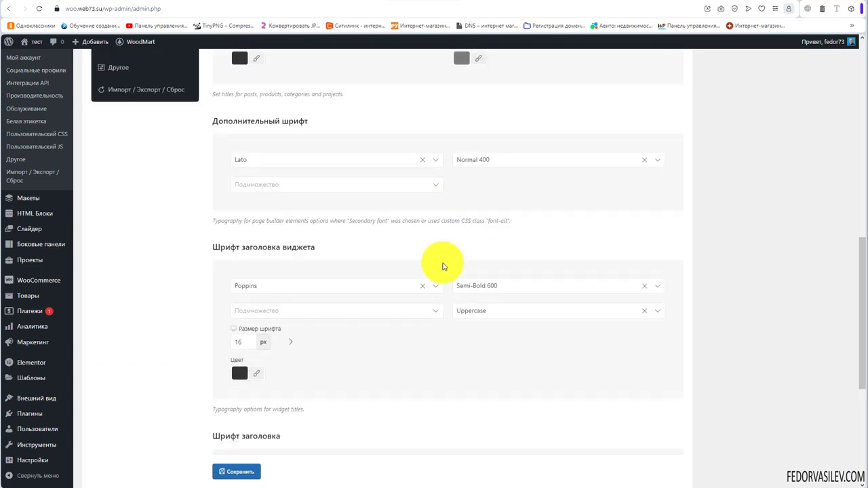
scroll(448, 291, "up", 8)
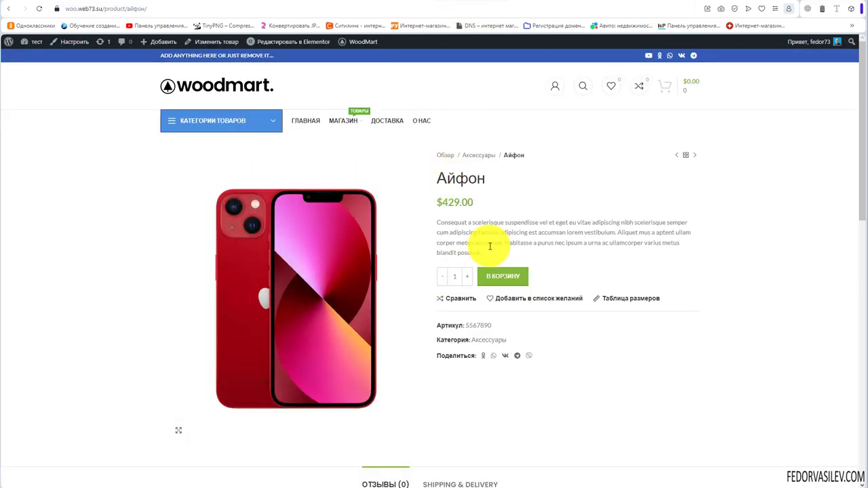
Step: Inspect the font of the description paragraph on the Айфон product page with the font inspector extension
right_click(486, 244)
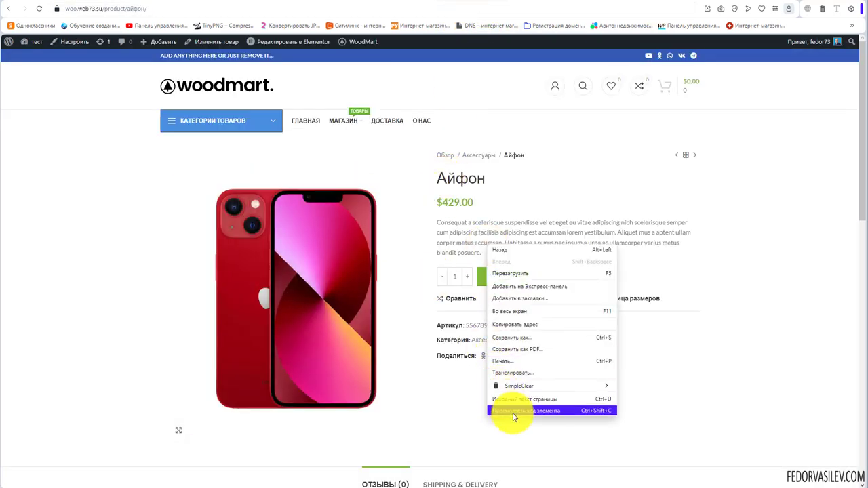
triple_click(484, 242)
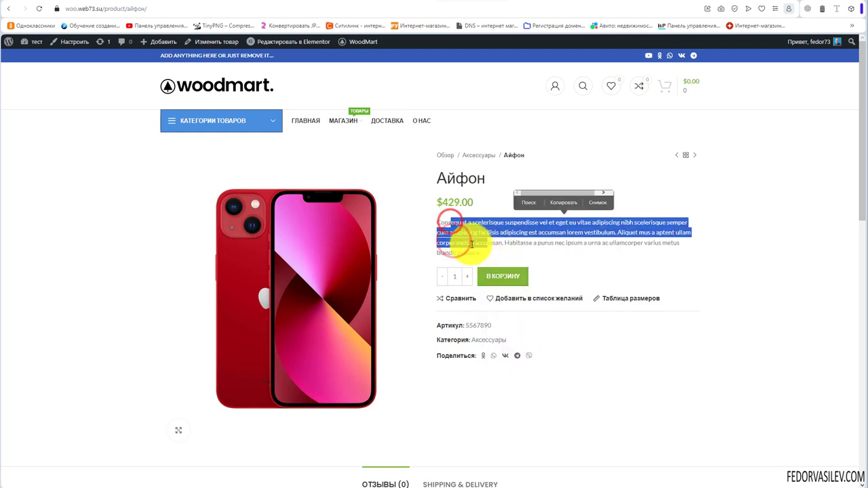
left_click(469, 240)
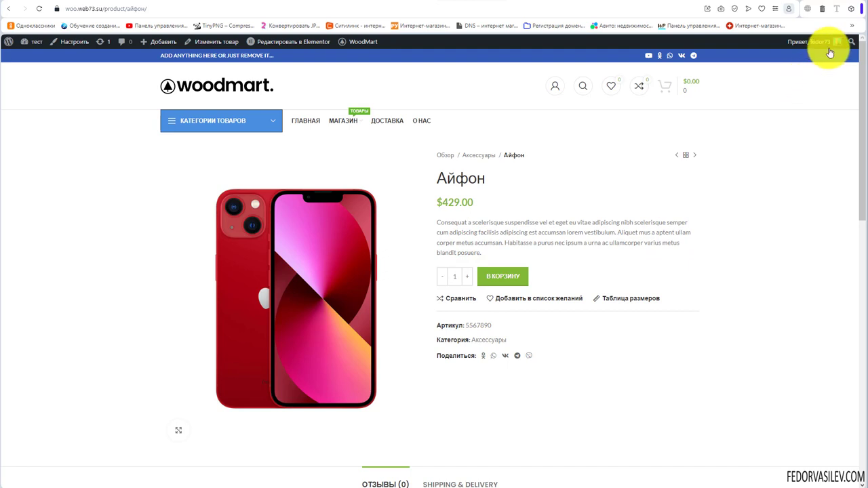
mouse_move(831, 46)
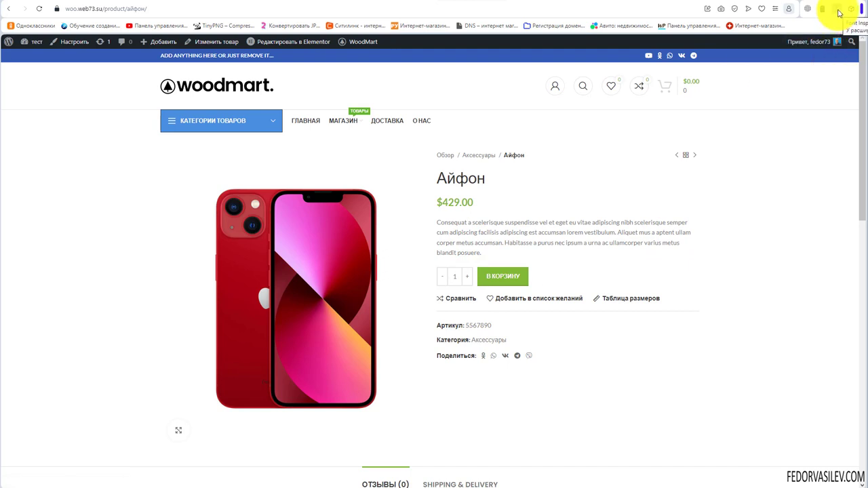
left_click(839, 11)
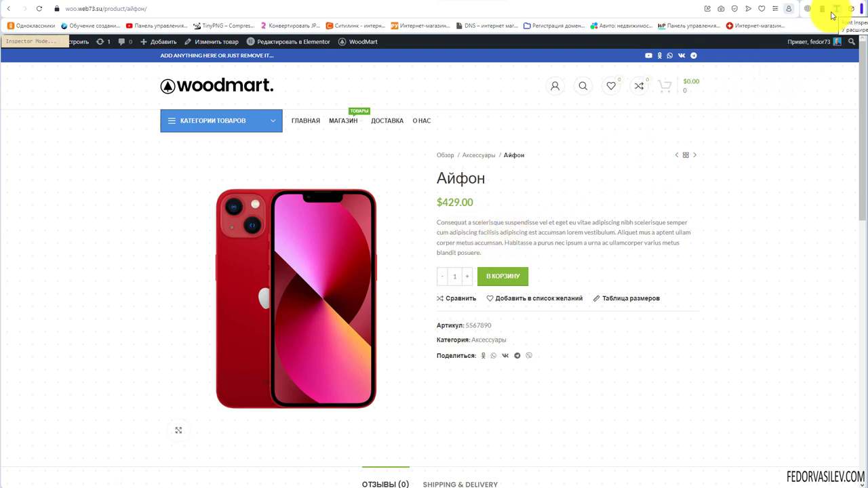
left_click(493, 229)
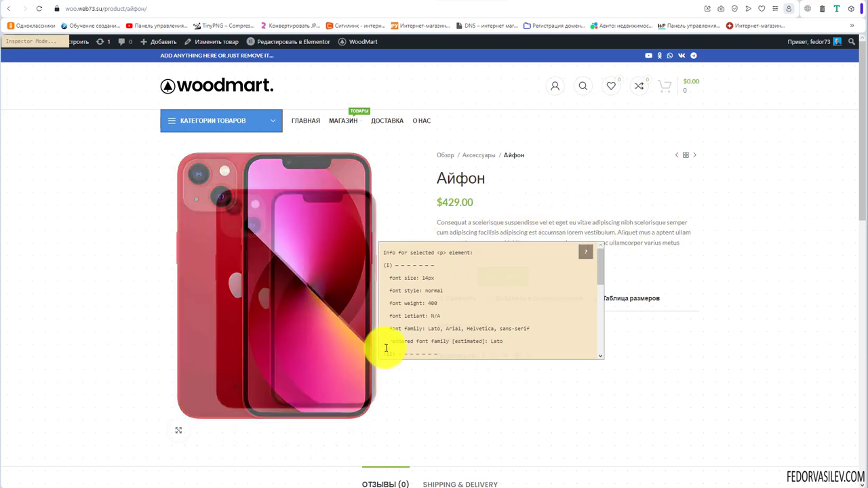
double_click(433, 329)
key("Escape")
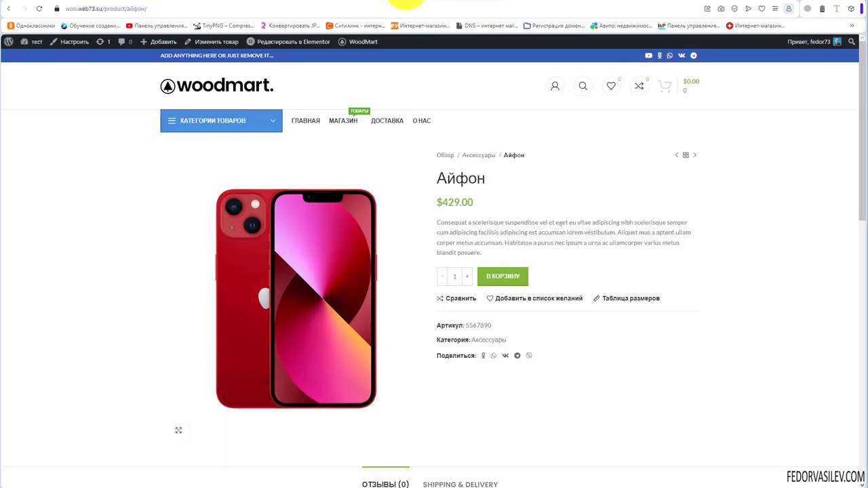
Step: Back in the theme's Basic typography settings, set the text font (Шрифт текста) to the standard font Arial, Helvetica, sans-serif
left_click(449, 1)
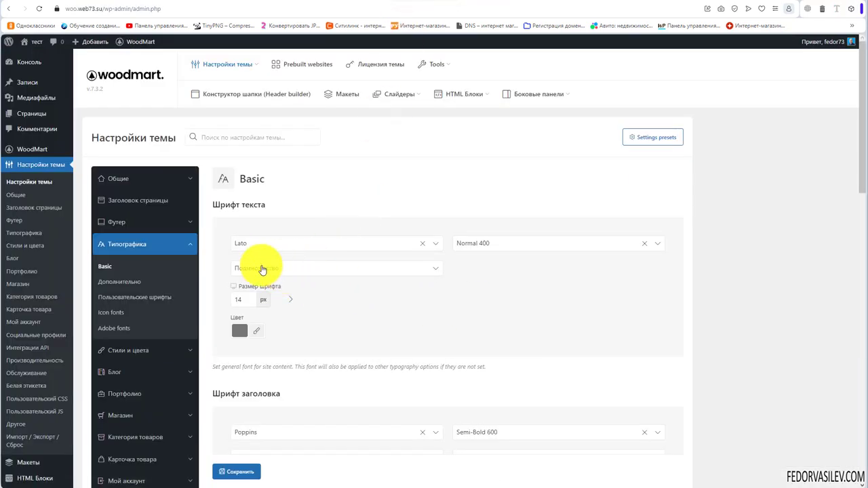
left_click(439, 251)
scroll(373, 304, "up", 6)
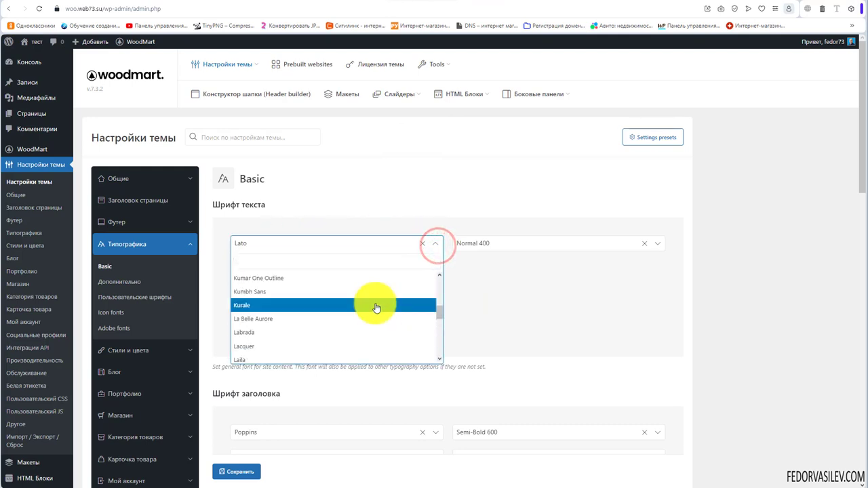
left_click_drag(439, 307, 436, 280)
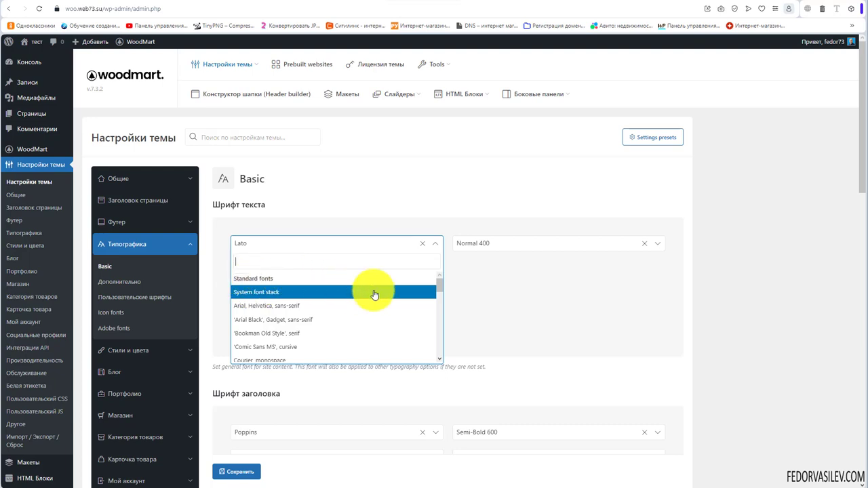
left_click_drag(441, 287, 441, 280)
left_click_drag(440, 360, 440, 362)
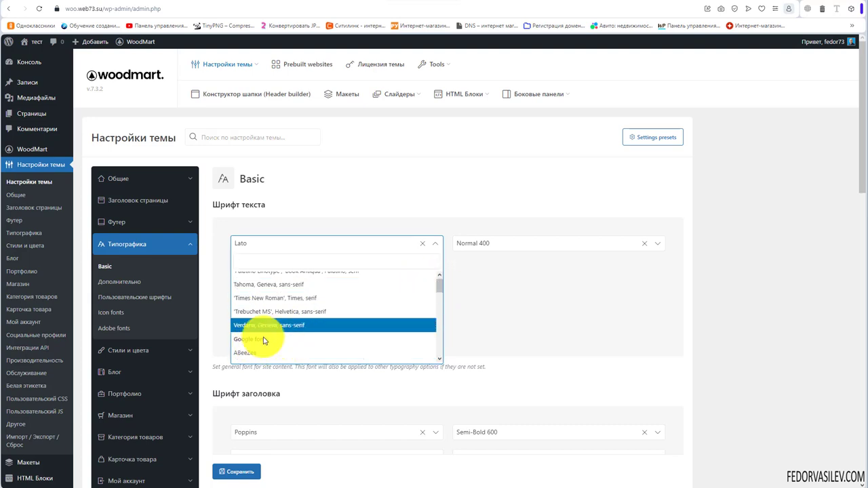
left_click(439, 274)
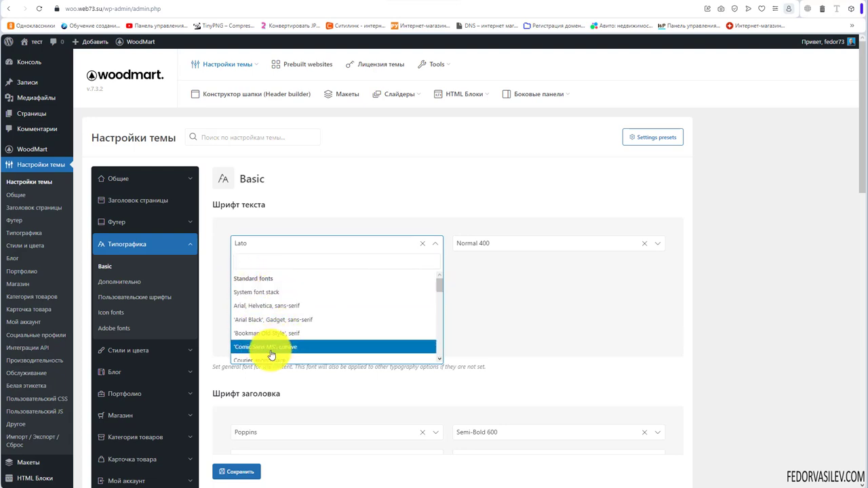
left_click(246, 311)
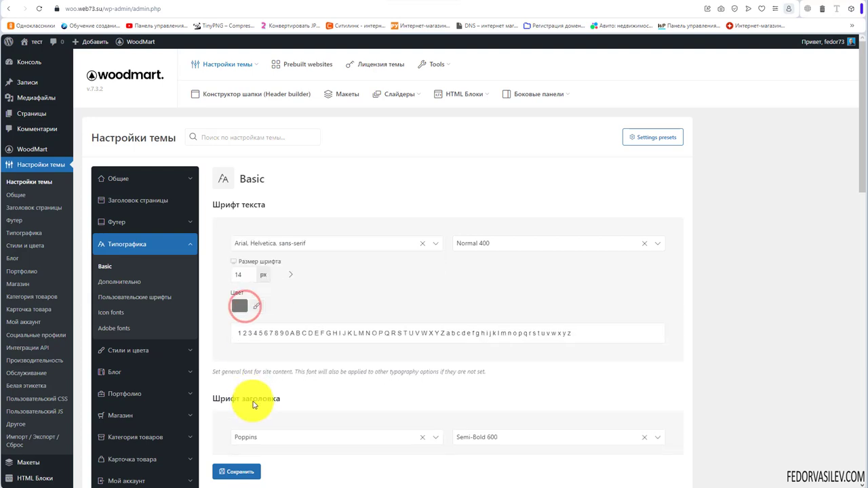
left_click_drag(266, 333, 542, 342)
left_click(543, 342)
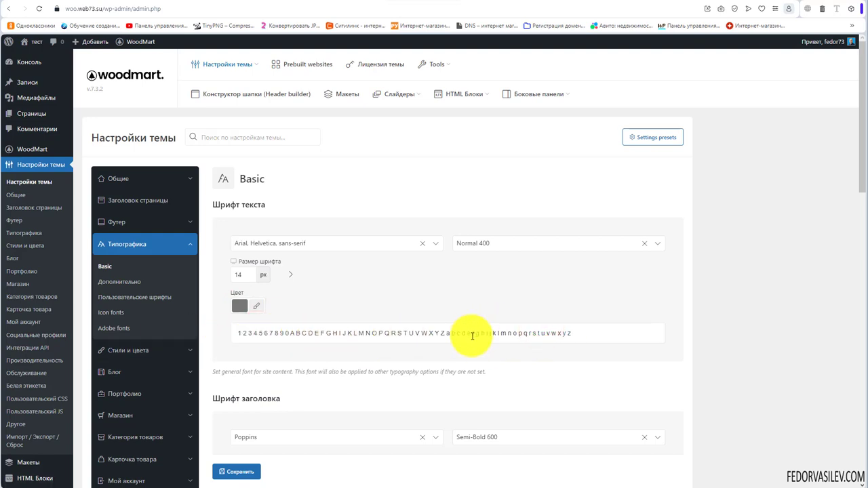
Step: Review the weight options of the text font (Шрифт текста) and its tablet and mobile font size fields
left_click(486, 245)
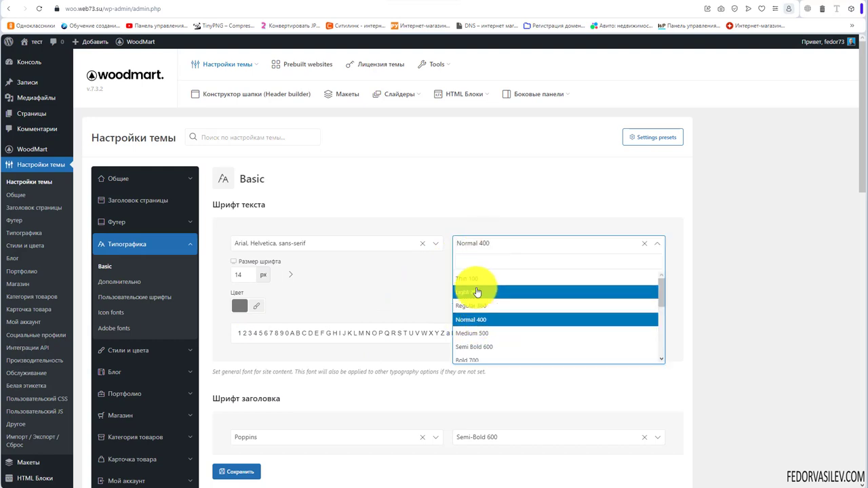
scroll(483, 312, "down", 3)
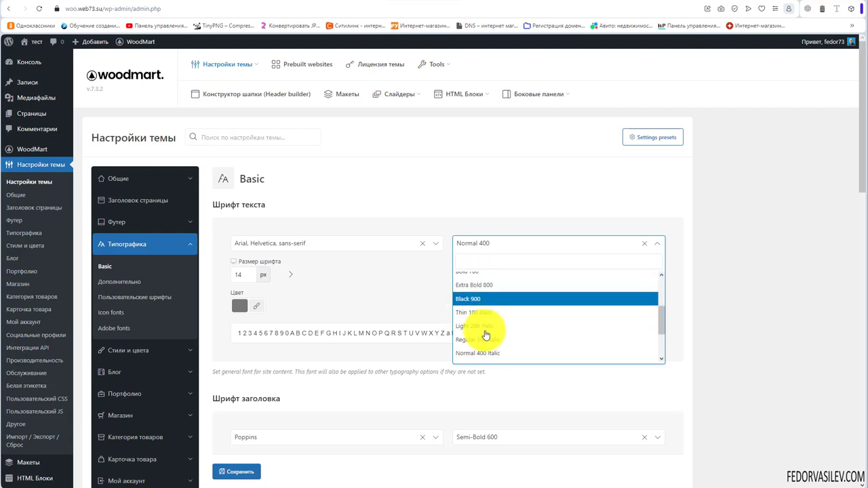
left_click(448, 310)
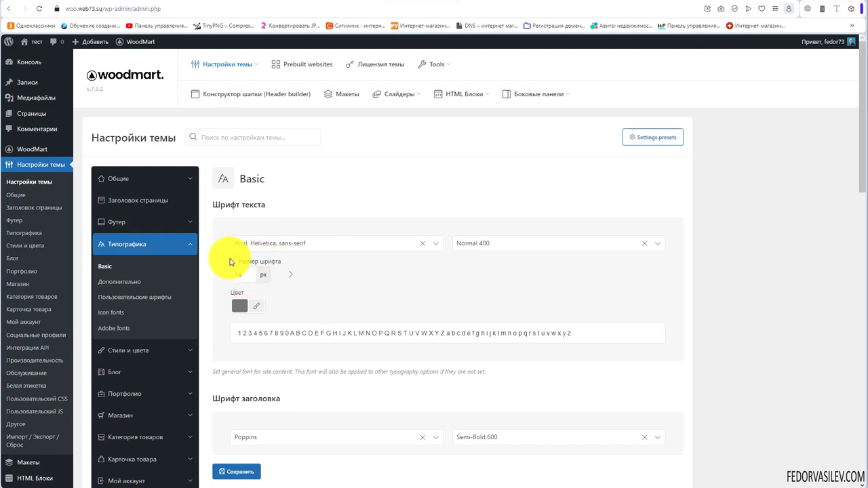
left_click(291, 274)
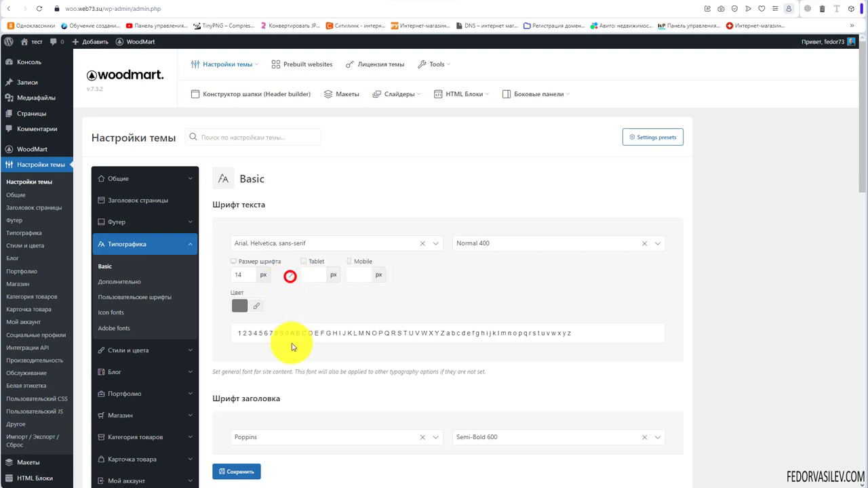
left_click(307, 275)
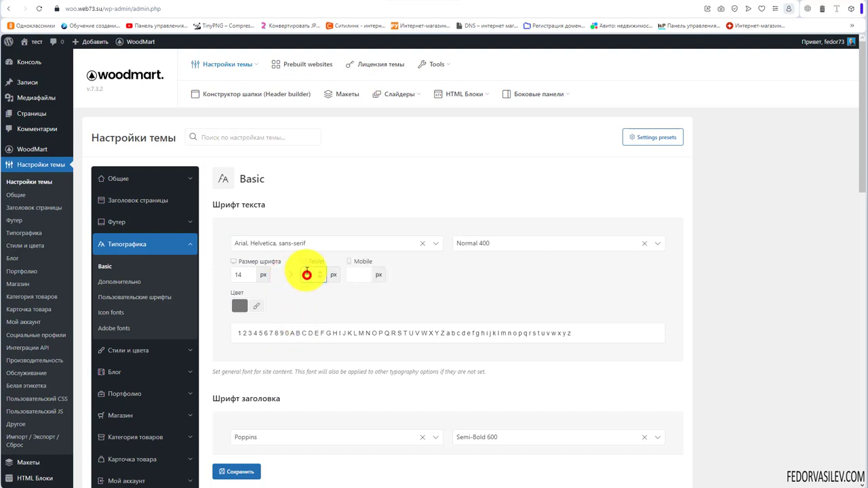
left_click(351, 274)
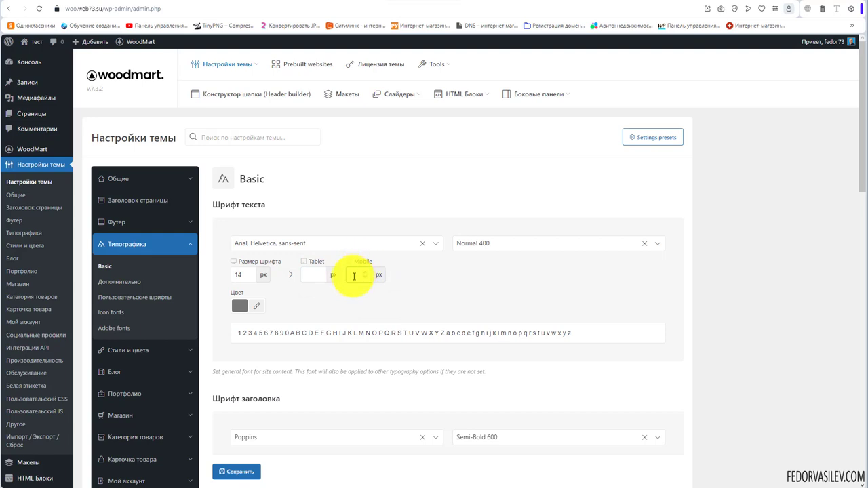
left_click(353, 276)
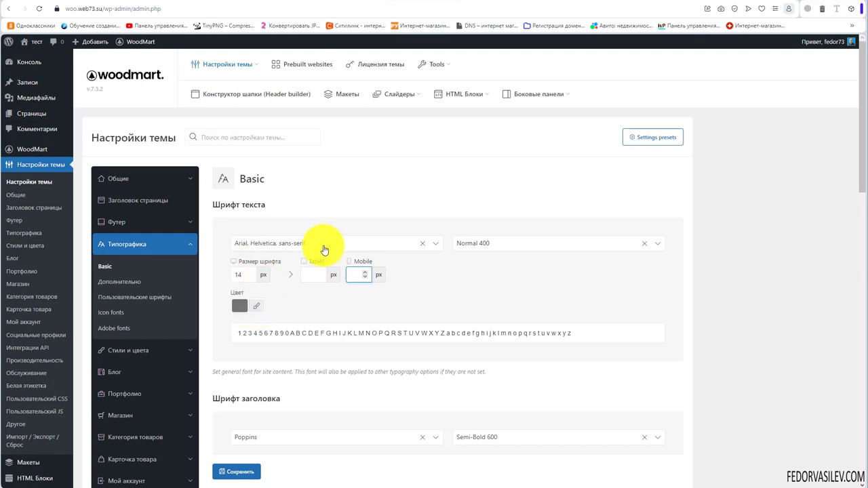
Step: Set the text font's colour (Цвет) to the red swatch and save the theme settings
left_click(253, 309)
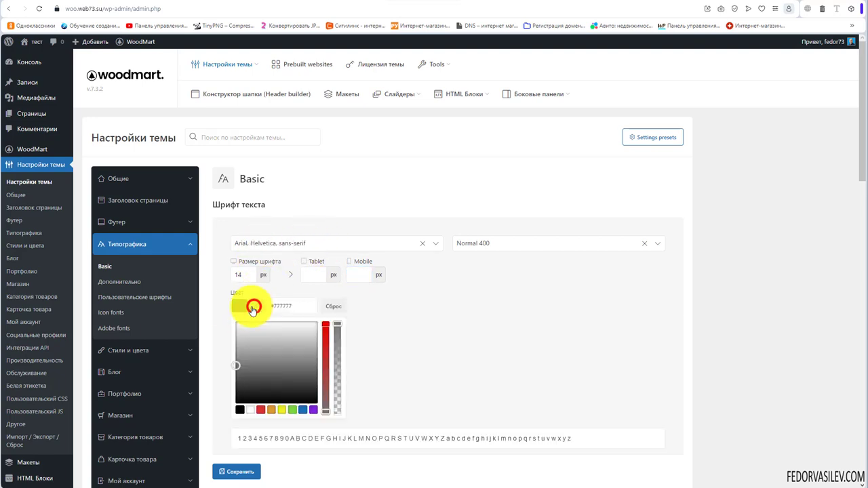
left_click(260, 410)
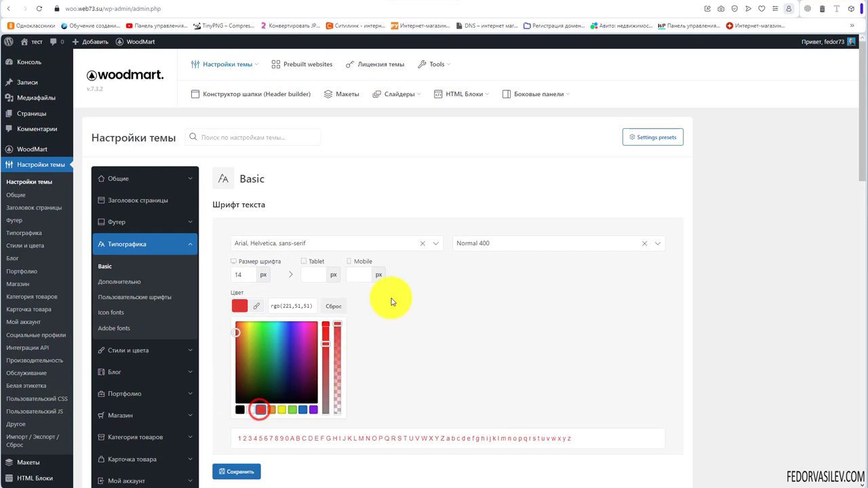
left_click(401, 310)
left_click(243, 469)
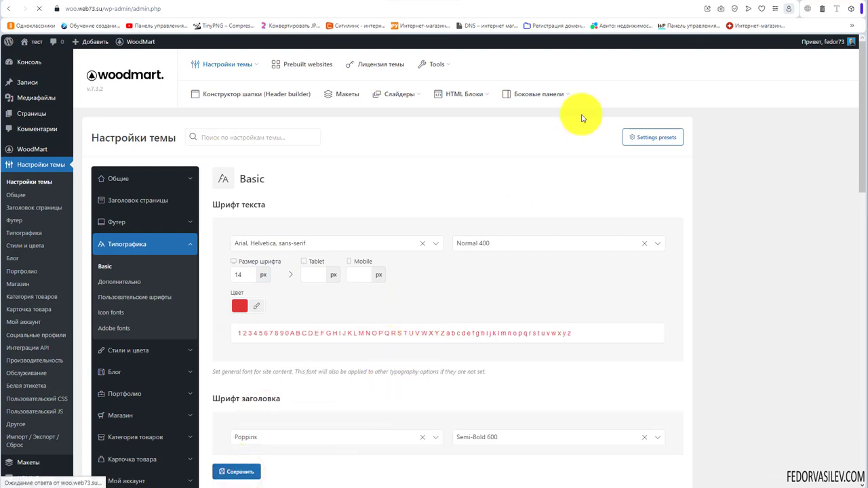
Step: Reload the Айфон product page and check the font and colour of the description, SKU (Артикул) and category text
mouse_move(549, 94)
left_click(478, 3)
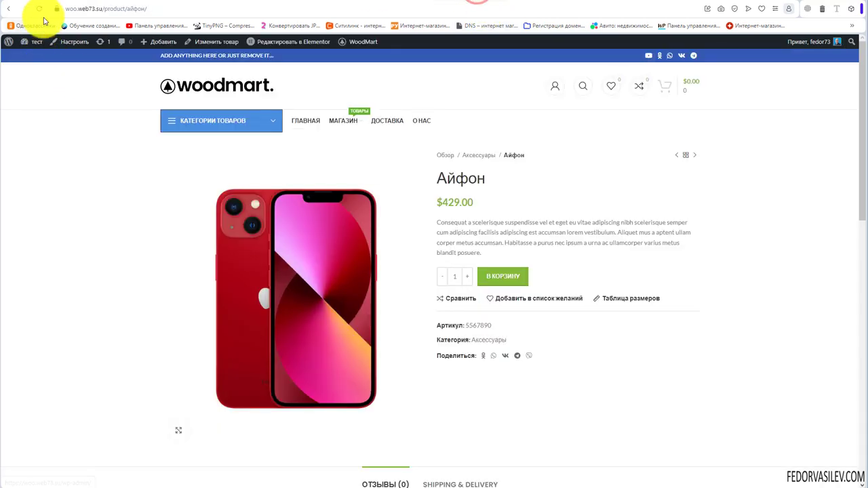
left_click(39, 9)
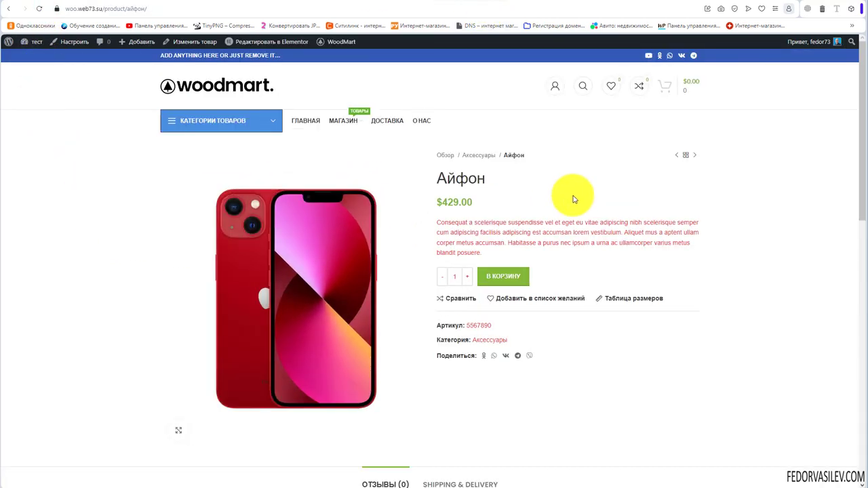
left_click_drag(489, 250, 439, 226)
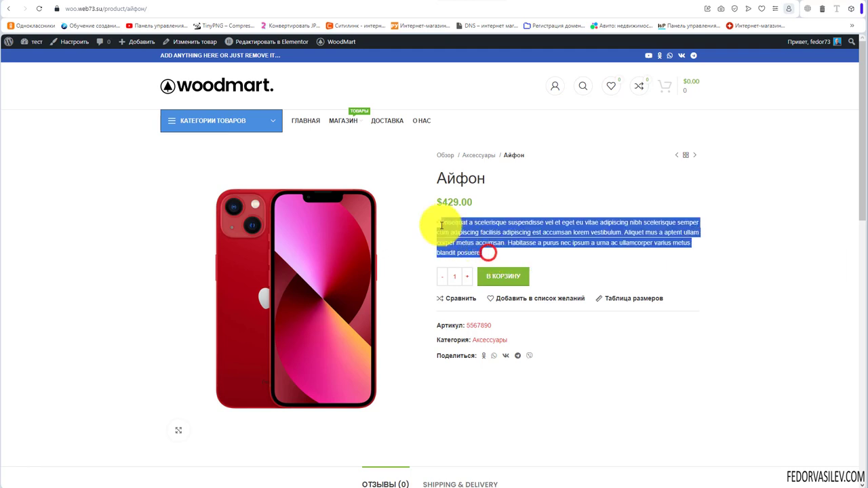
left_click(562, 240)
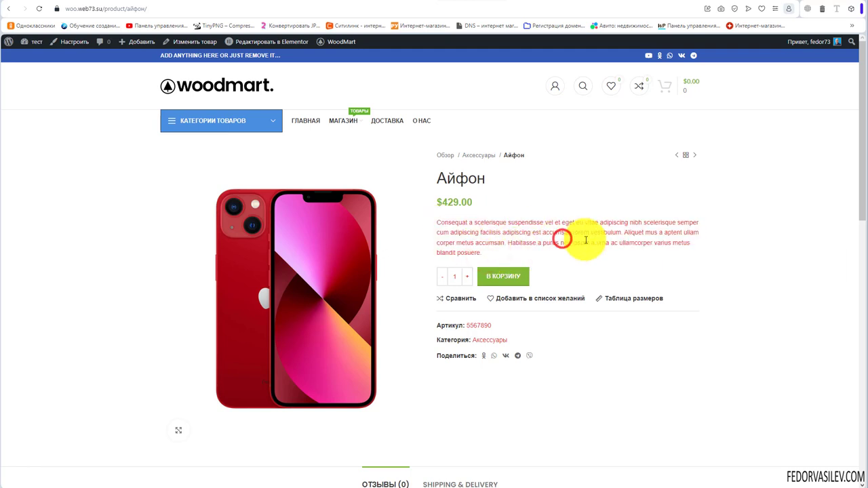
double_click(486, 324)
left_click_drag(516, 341, 477, 341)
Step: Check the text styling in the reviews (Отзывы) section and the rest of the Айфон product page
scroll(570, 271, "down", 2)
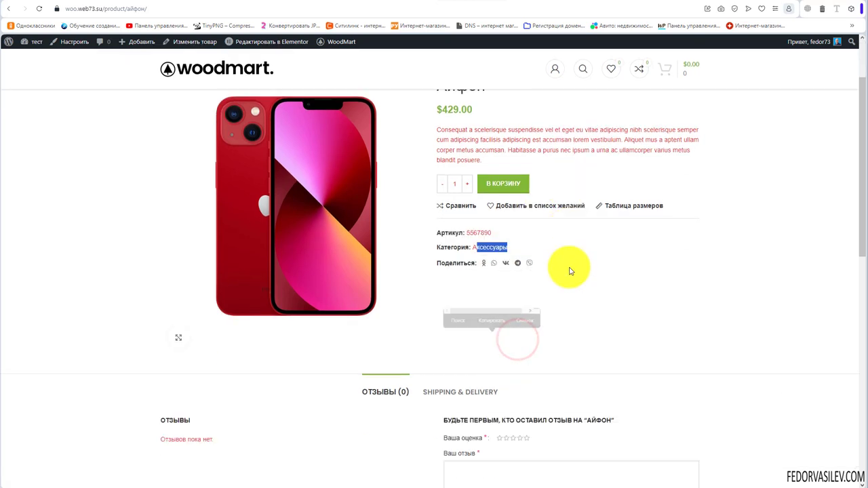
scroll(570, 271, "down", 6)
scroll(447, 285, "up", 3)
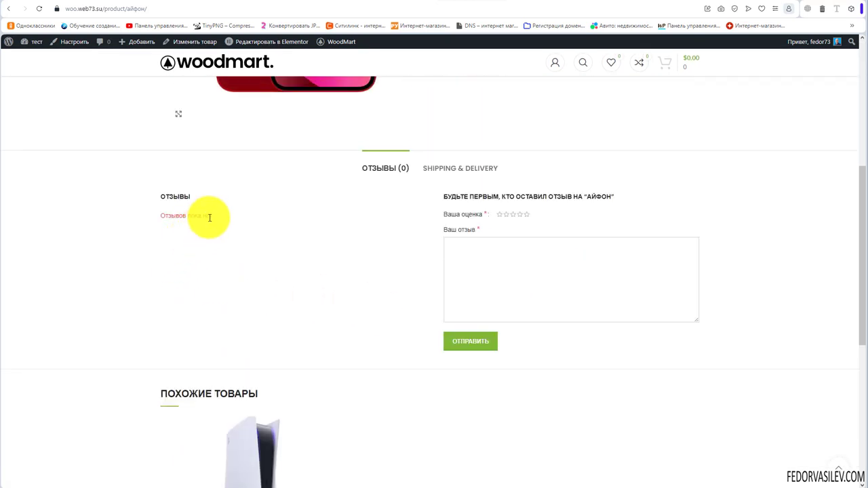
left_click_drag(217, 216, 139, 237)
left_click(233, 253)
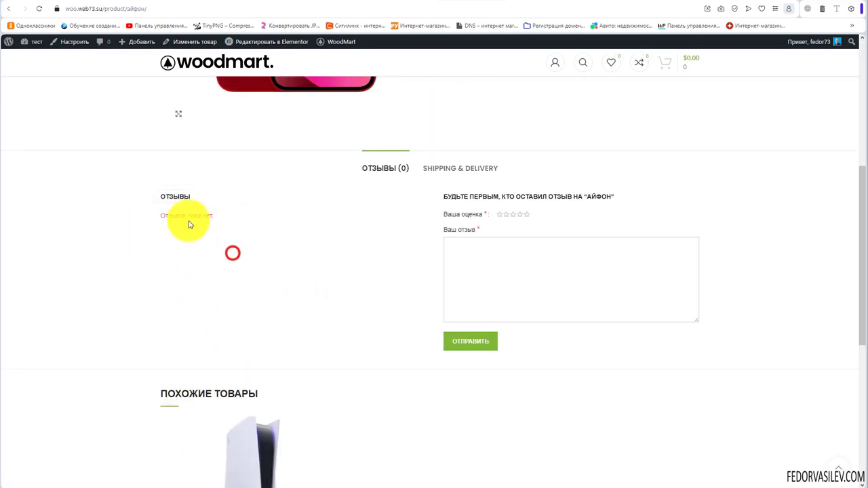
scroll(682, 260, "down", 5)
scroll(387, 224, "up", 5)
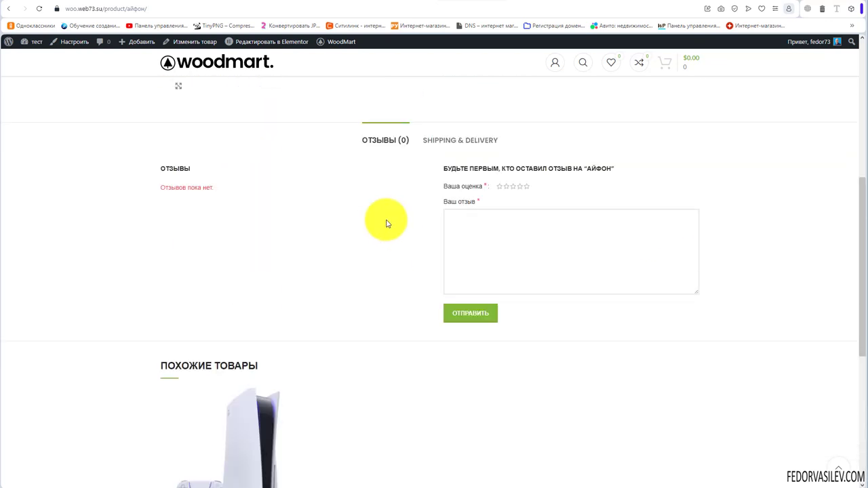
Step: Open the store's home page and go from there to the product listing in the shop (Магазин)
key("F5")
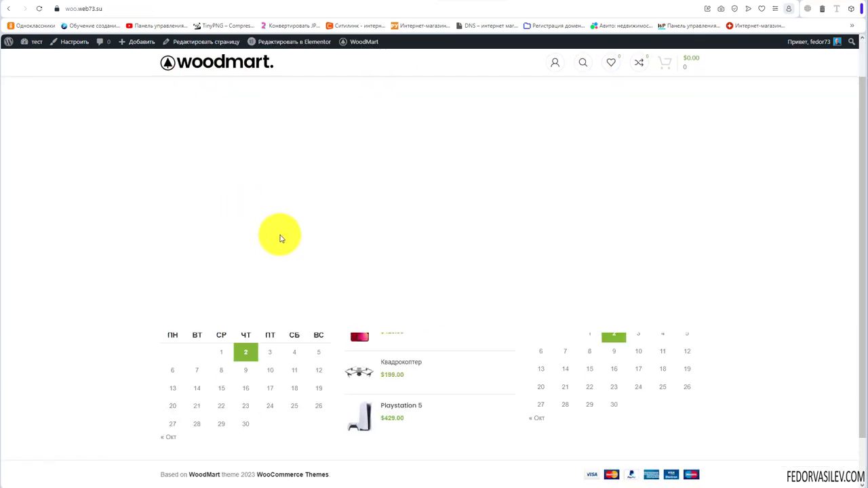
left_click(341, 119)
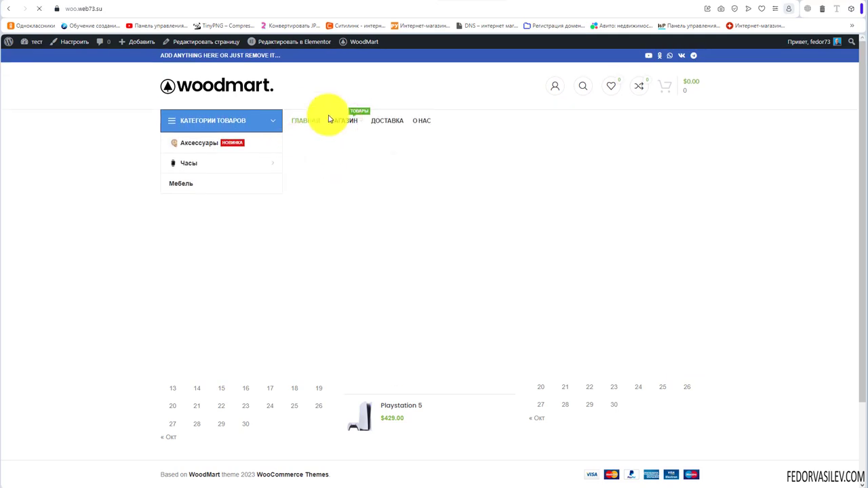
scroll(266, 172, "down", 1)
scroll(267, 173, "down", 2)
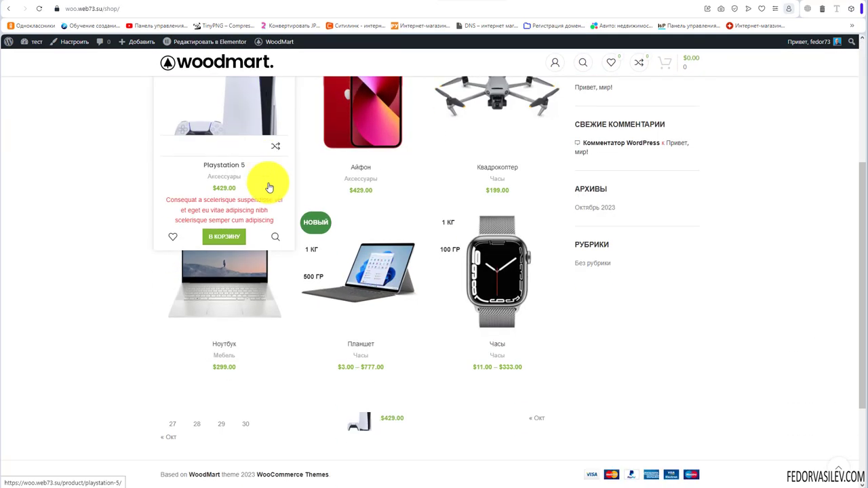
Step: Check the description text in the Playstation 5, Айфон and Часы product cards on the shop page
left_click_drag(185, 197, 233, 212)
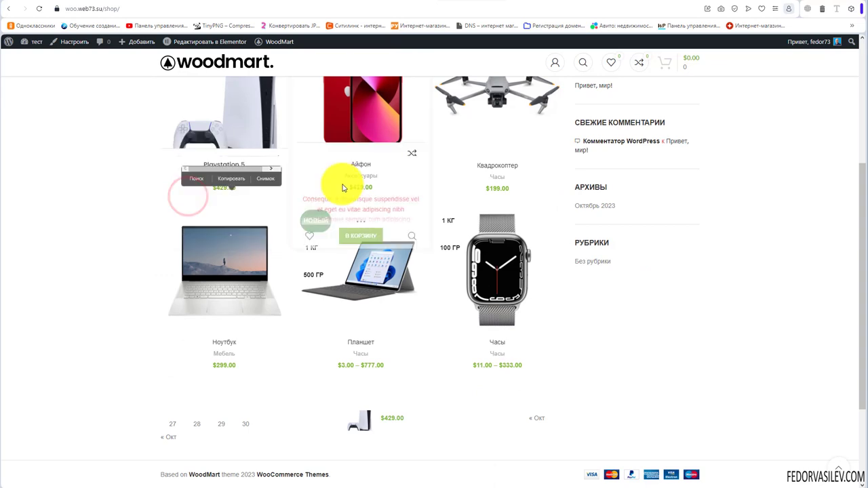
left_click(359, 217)
left_click_drag(317, 205, 349, 251)
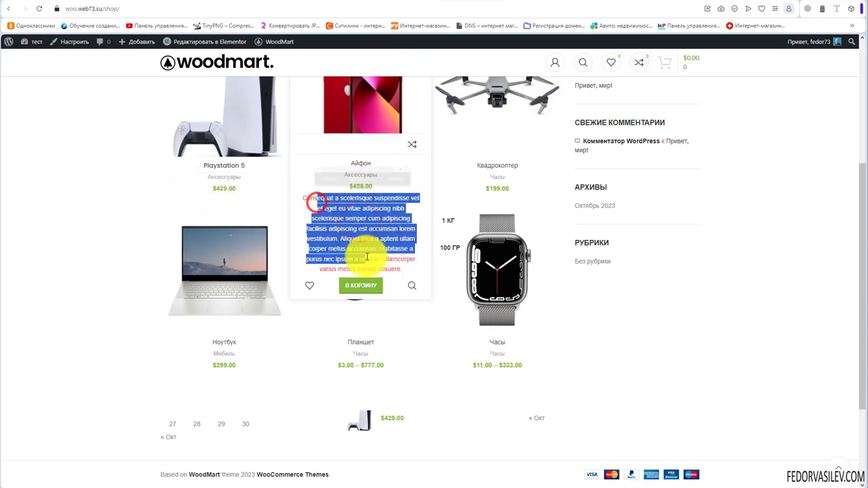
scroll(508, 253, "down", 2)
left_click_drag(449, 238, 494, 261)
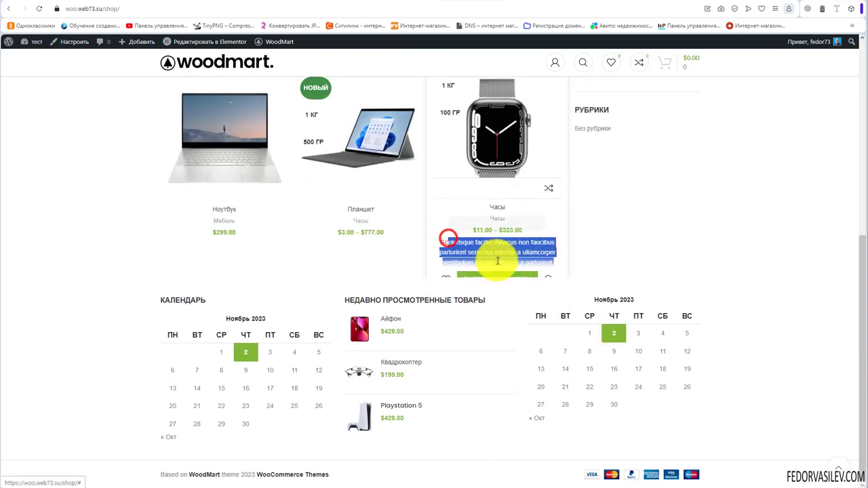
scroll(523, 82, "up", 5)
Step: Back in the theme's Basic typography settings, change the text font's colour (Цвет) to a near-black dark red
left_click(397, 2)
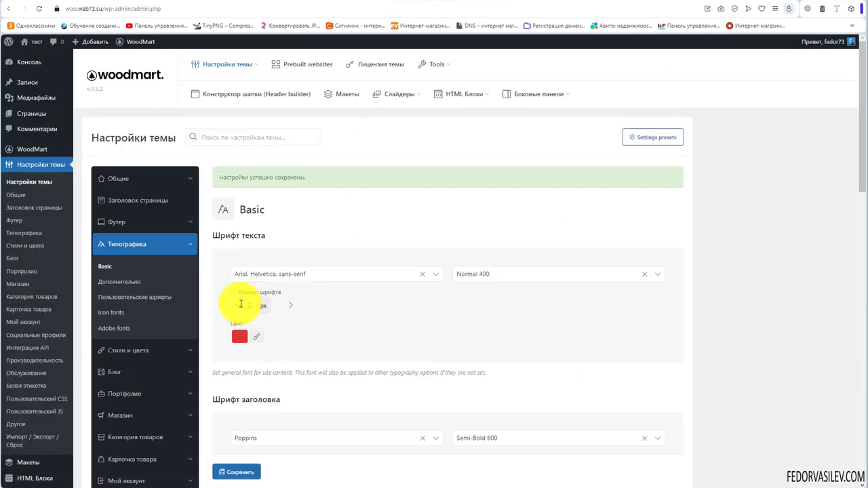
left_click(239, 337)
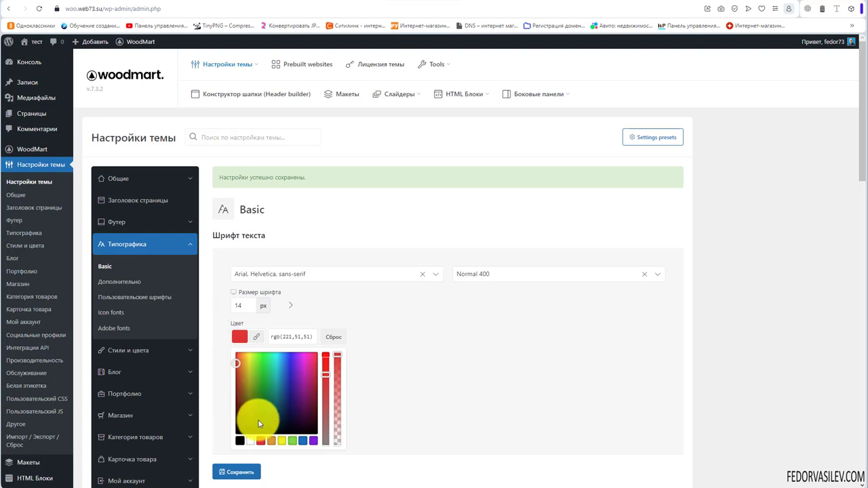
left_click(237, 426)
left_click(218, 378)
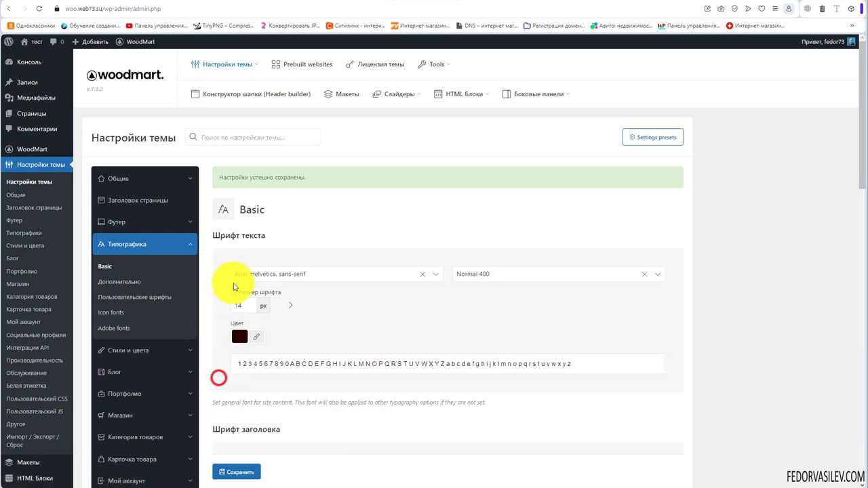
Step: Set the heading font (Шрифт заголовка) to the standard font Arial, Helvetica, sans-serif
scroll(401, 244, "down", 3)
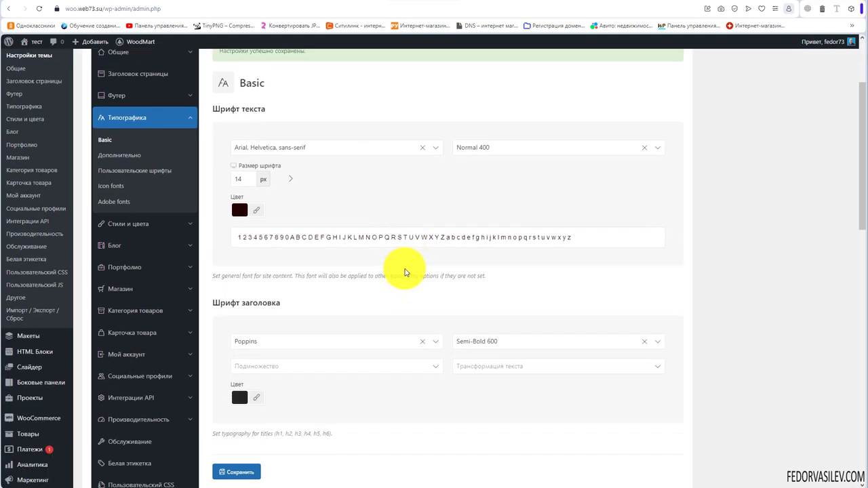
scroll(345, 414, "down", 3)
scroll(345, 415, "up", 3)
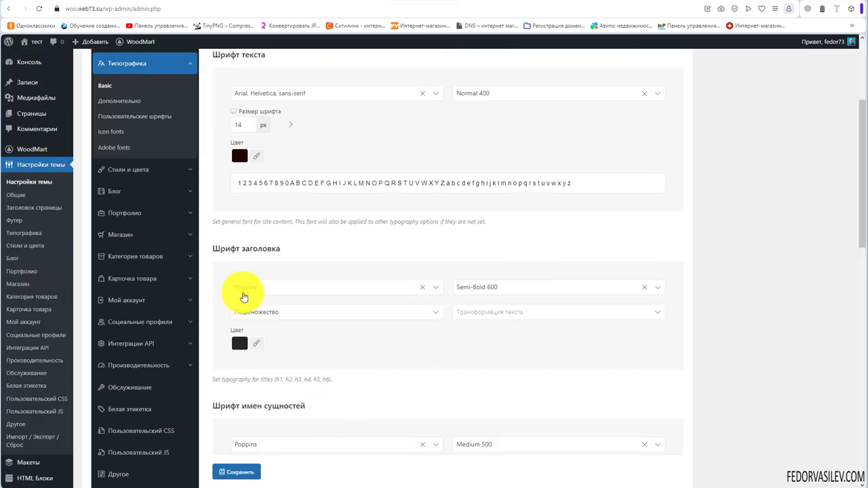
left_click(250, 291)
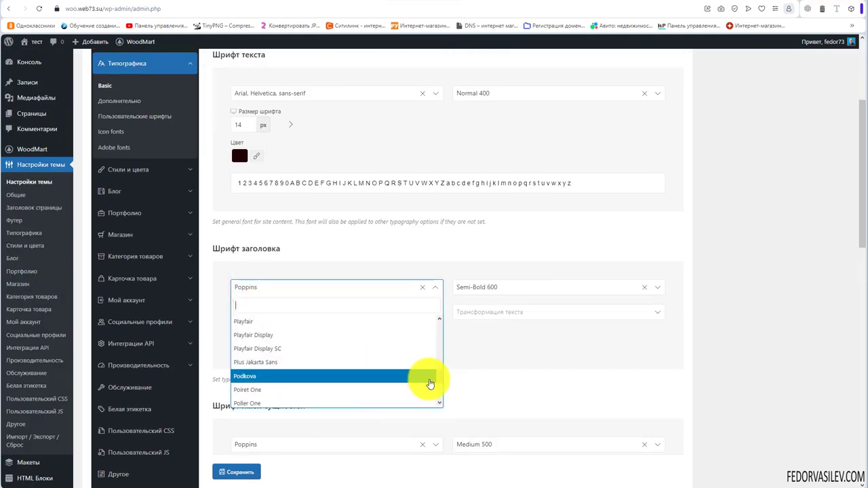
mouse_move(438, 378)
left_mouse_down()
mouse_move(436, 365)
mouse_move(438, 375)
left_mouse_up()
left_click(295, 346)
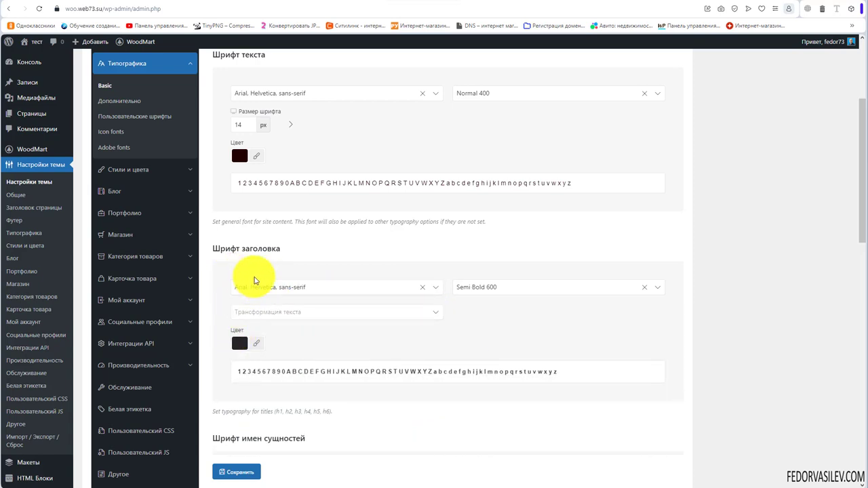
Step: Check the heading font's weight options and look over the text, heading and entity name (Шрифт имен сущностей) font sections
left_click(459, 285)
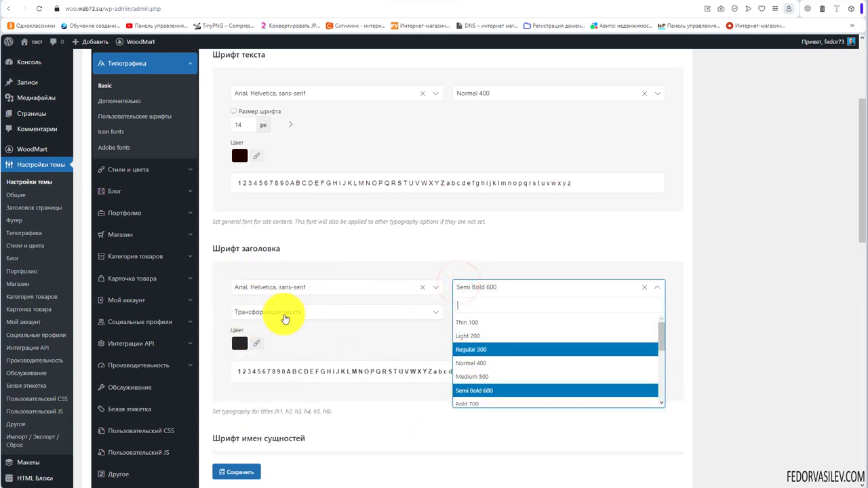
left_click(348, 256)
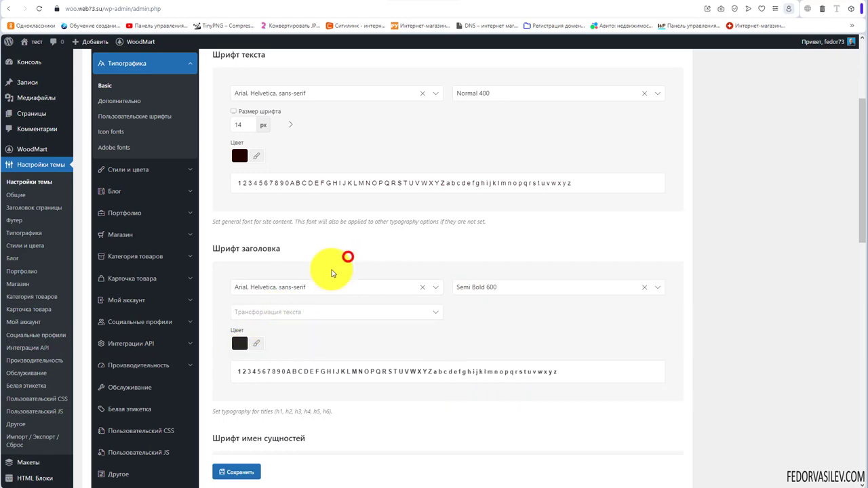
scroll(384, 291, "up", 3)
scroll(393, 339, "down", 4)
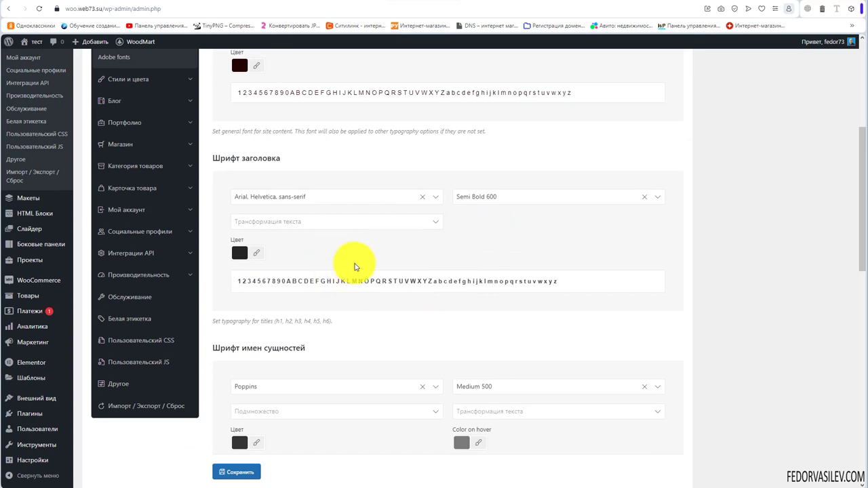
scroll(380, 248, "down", 1)
scroll(400, 237, "down", 1)
scroll(420, 298, "up", 2)
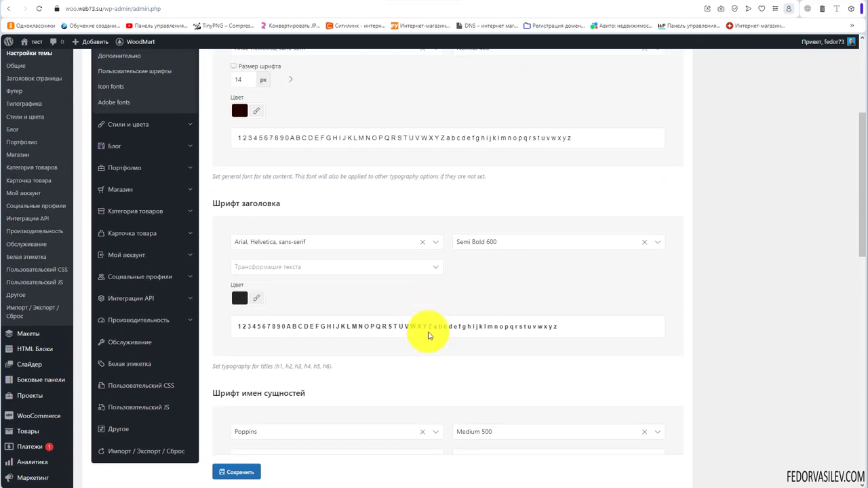
Step: Review the heading font section (Шрифт заголовка) and the rest of the Basic typography settings
scroll(417, 353, "up", 1)
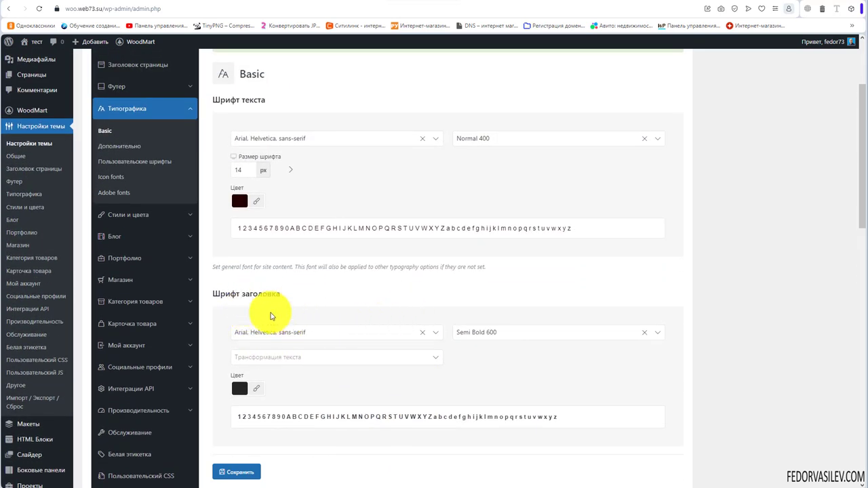
left_click_drag(233, 297, 282, 296)
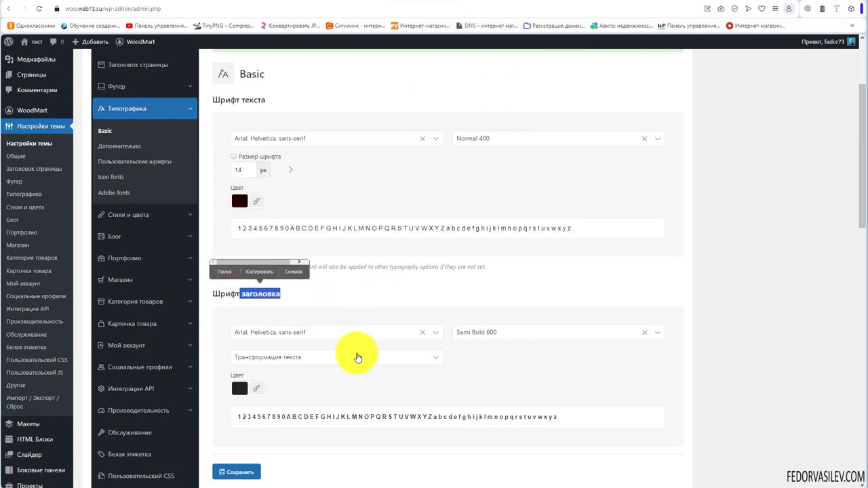
key("F5")
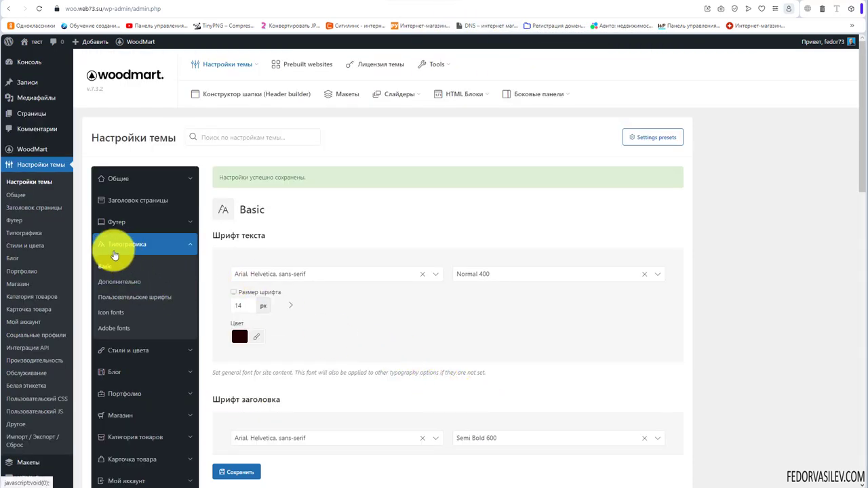
left_click(102, 266)
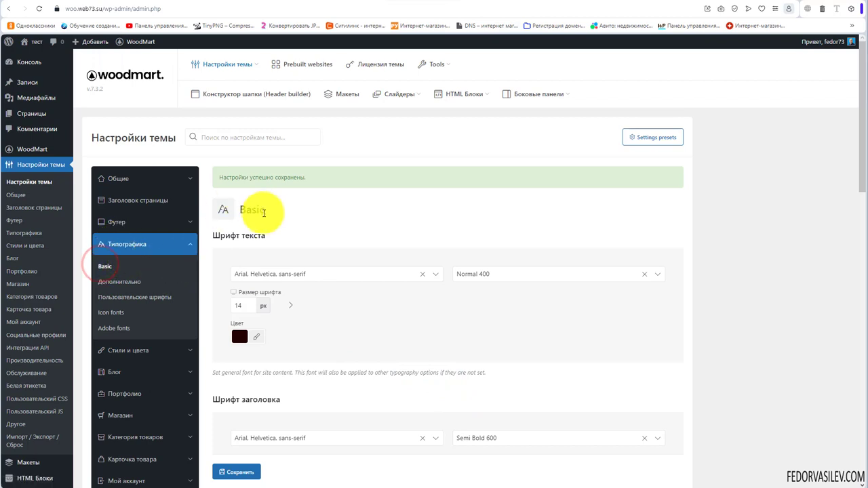
left_click(334, 207)
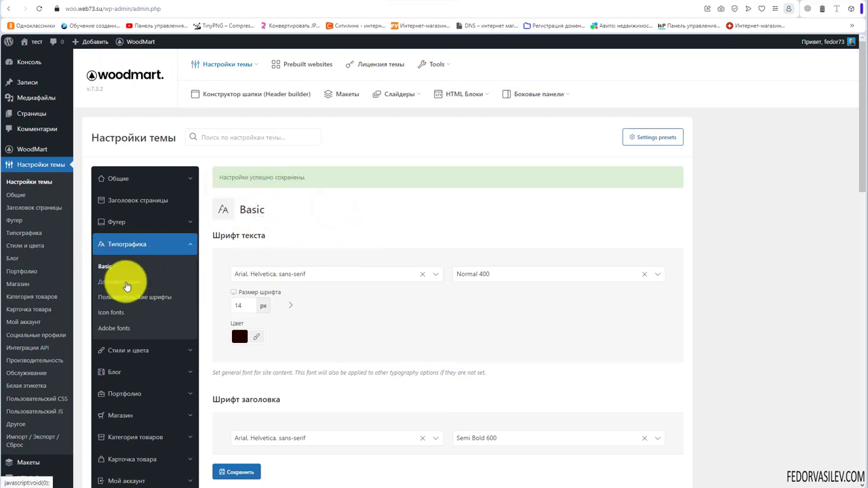
Step: Open the additional typography settings (Дополнительно) and look over the existing rule
left_click(120, 281)
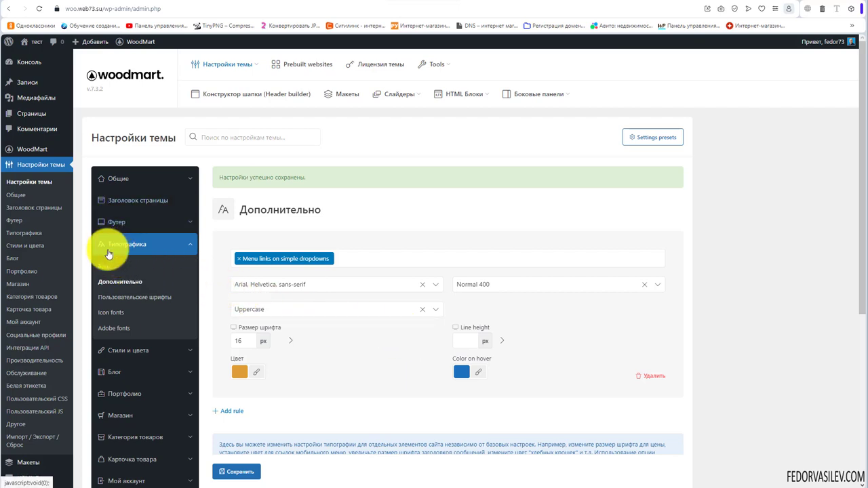
scroll(407, 306, "down", 2)
scroll(382, 326, "up", 2)
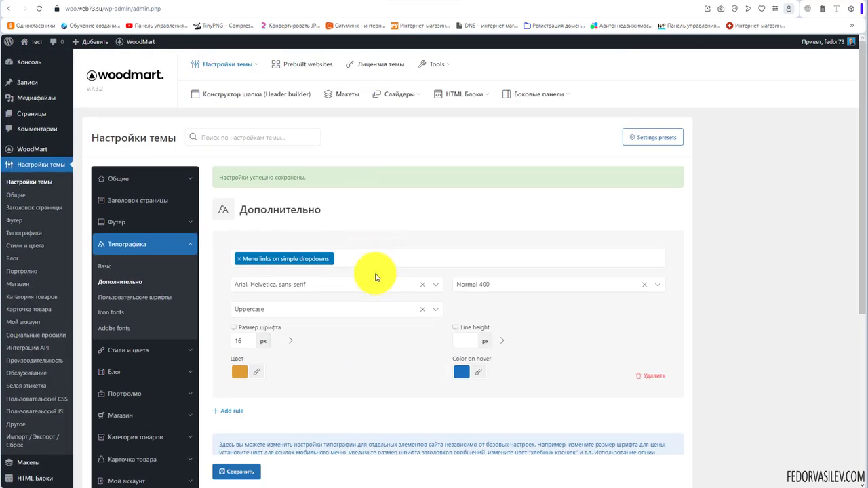
Step: Look through the elements the rule can be assigned to and compare them with the Магазин dropdown on the store's home page
left_click(376, 257)
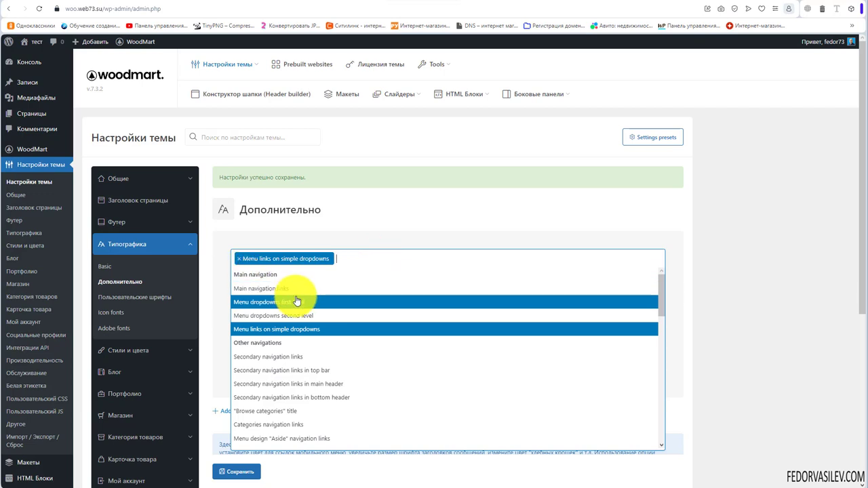
left_click_drag(664, 302, 505, 231)
left_click(505, 230)
key("ctrl+Tab")
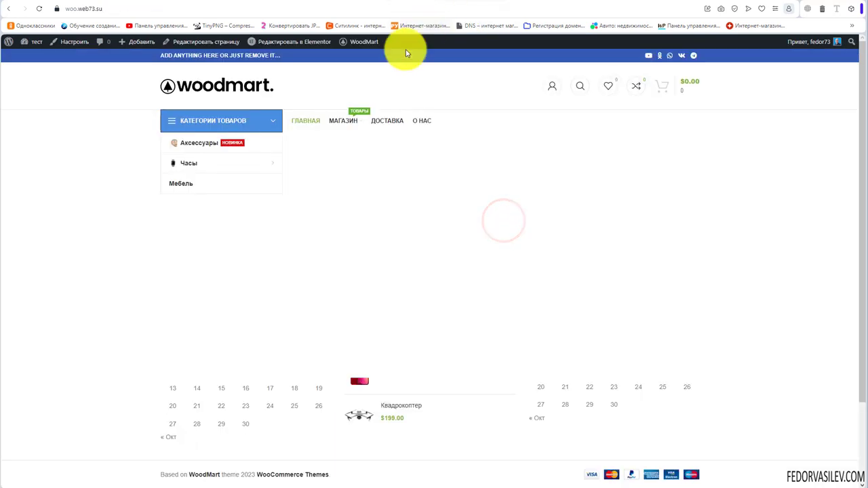
mouse_move(333, 129)
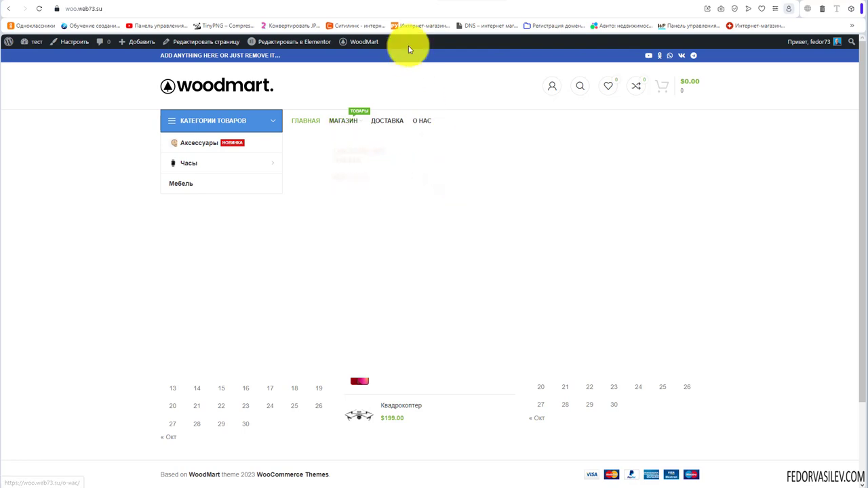
key("ctrl+Tab")
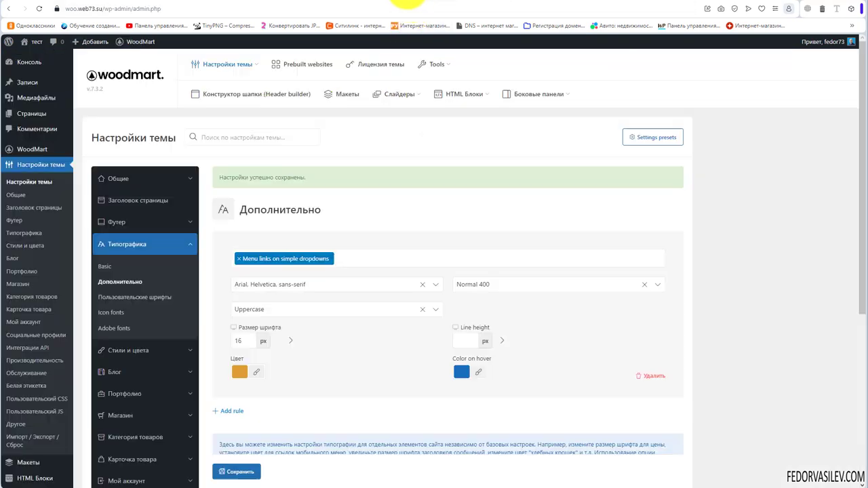
Step: Assign the rule to Menu dropdowns second level instead of Menu links on simple dropdowns, and view the Магазин submenu on the store
left_click(344, 253)
left_click(306, 316)
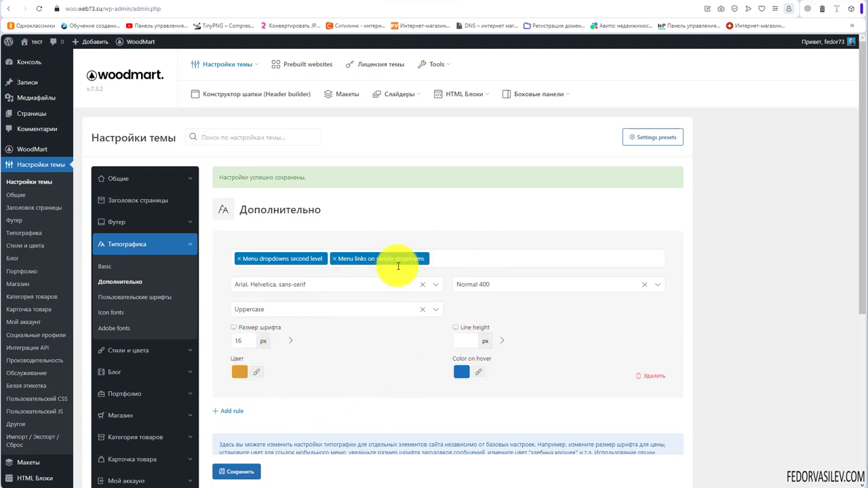
left_click(333, 261)
left_click(382, 236)
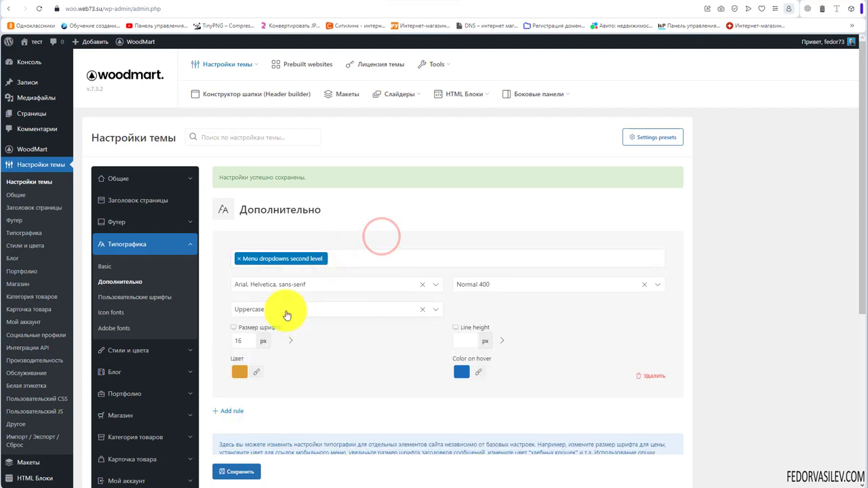
left_click(466, 6)
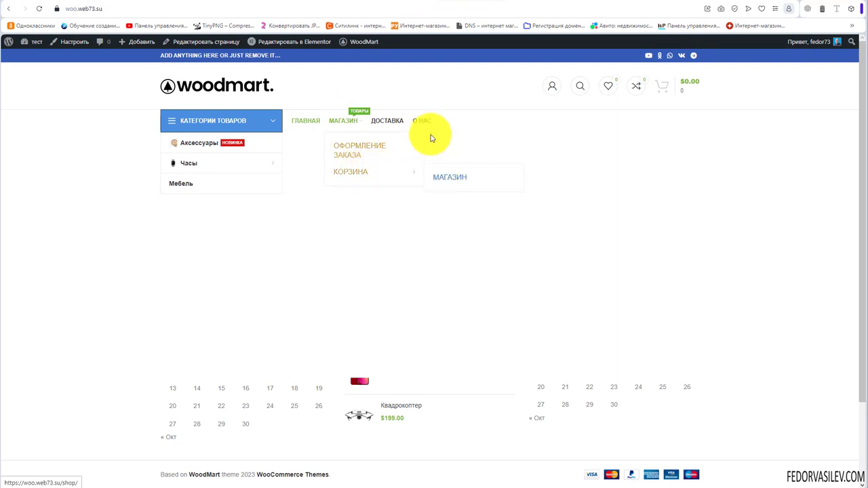
left_click(387, 6)
Step: Browse the rule's font, weight and text transformation options, and check the Магазин submenu's hover colours on the store
left_click(236, 284)
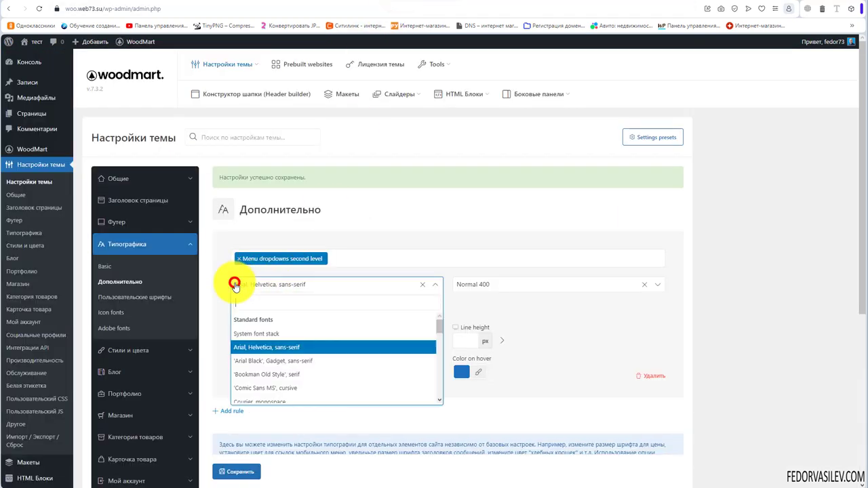
left_click(235, 283)
left_click(467, 287)
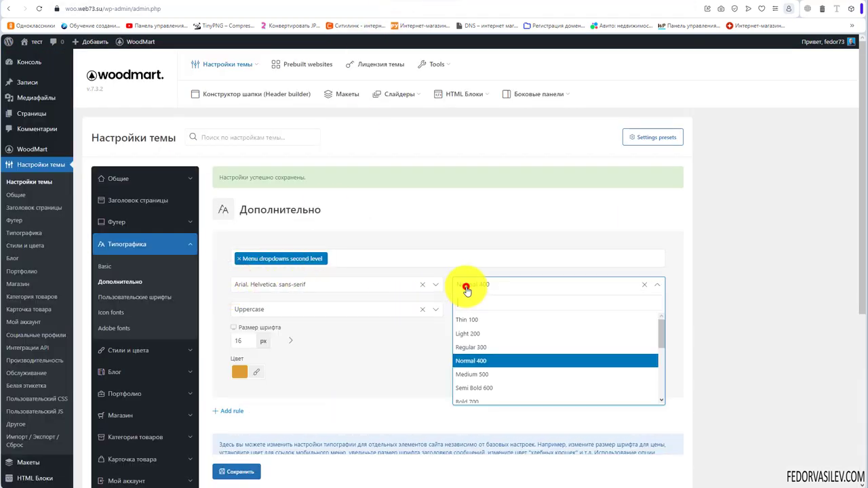
left_click(466, 286)
left_click(256, 311)
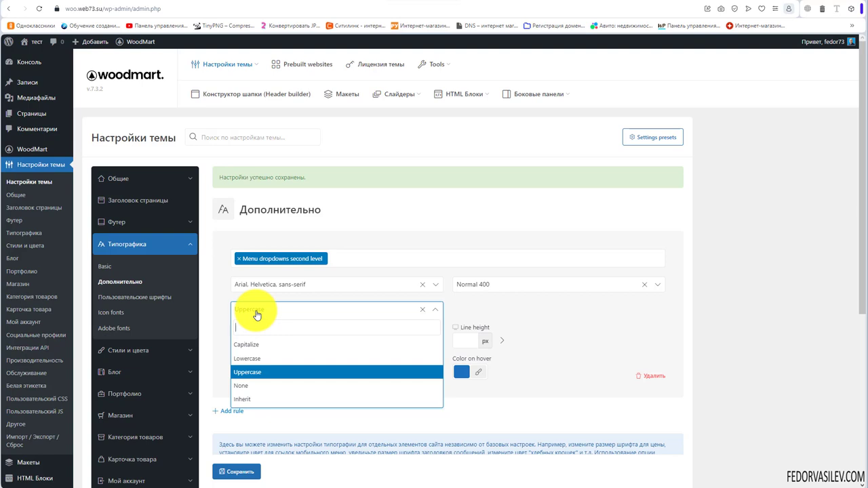
left_click(232, 301)
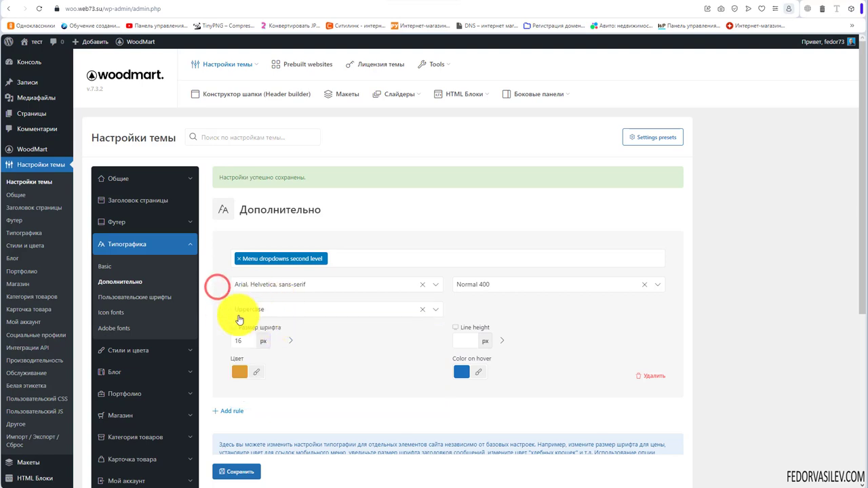
left_click(478, 3)
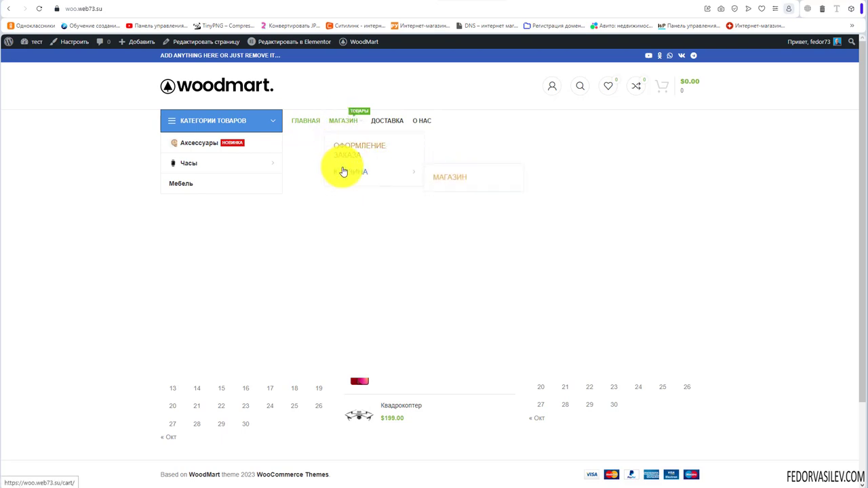
left_click(399, 5)
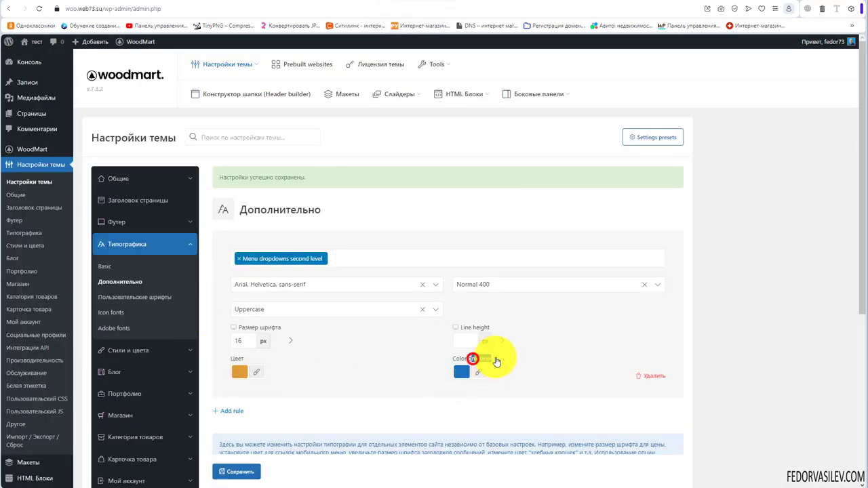
Step: Examine the rule's font size and line height, expanding the line height to show the Tablet and Mobile values
double_click(239, 340)
left_click(329, 373)
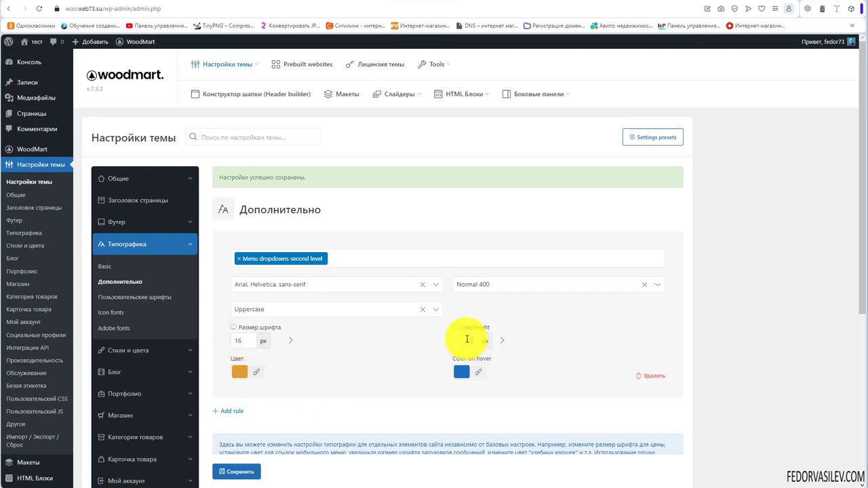
left_click(470, 343)
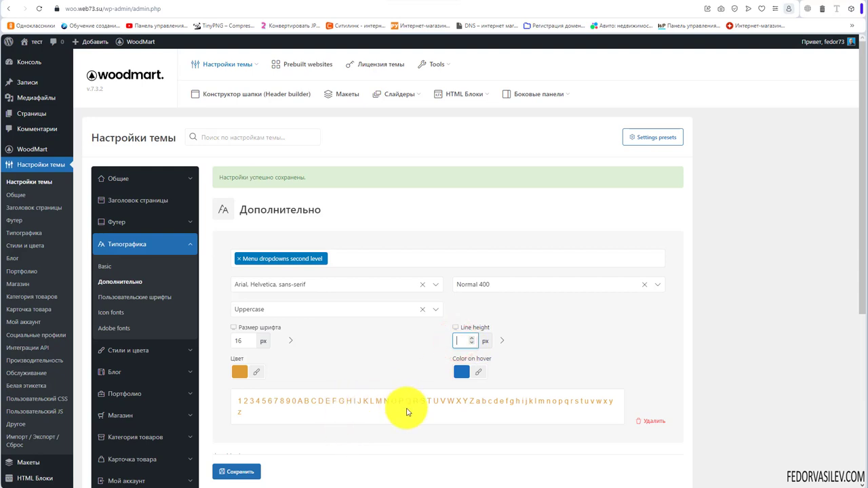
left_click(500, 343)
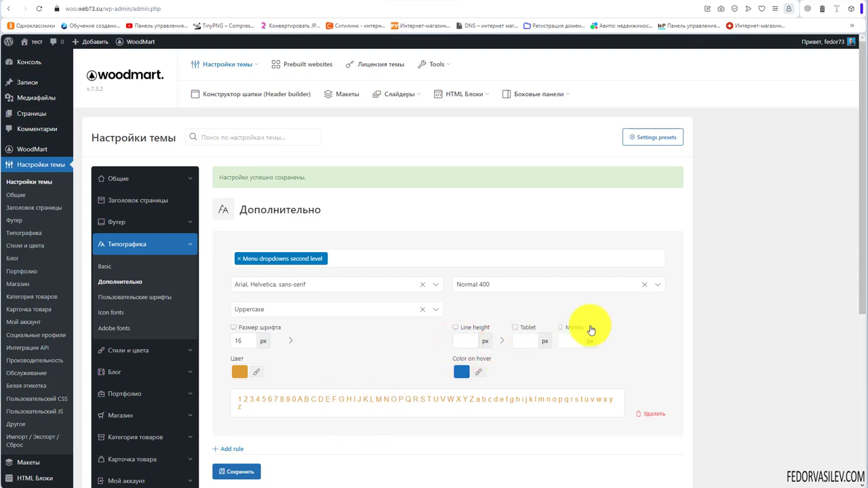
left_click(359, 354)
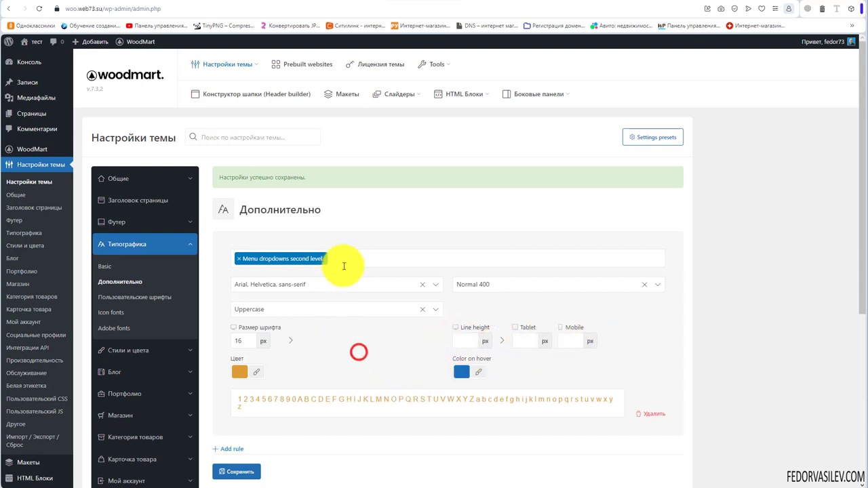
Step: Review the list of assignable navigation elements and the explanatory note below the additional typography rule
left_click(350, 259)
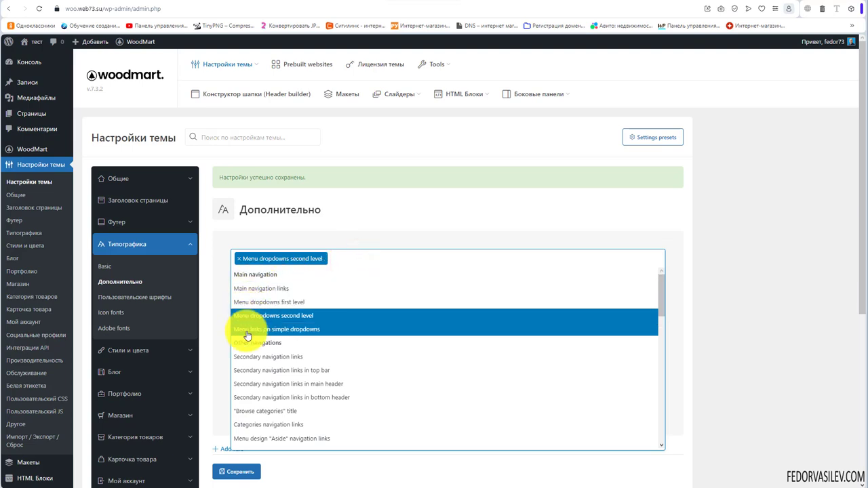
left_click(347, 238)
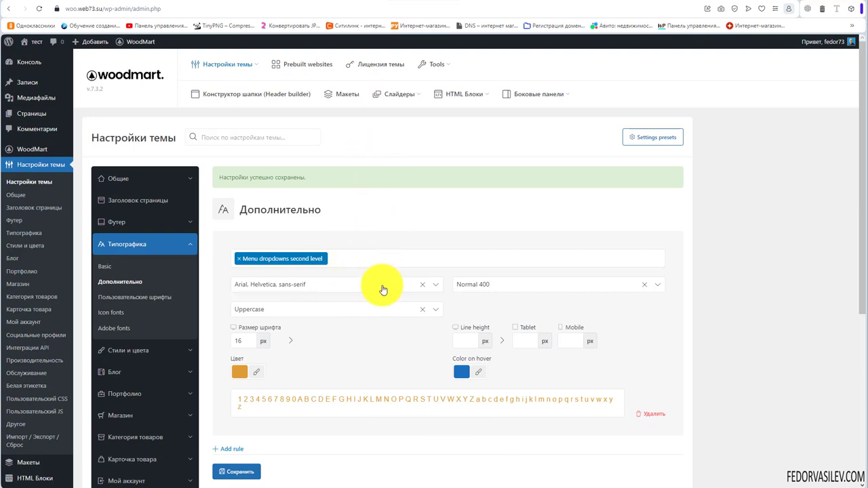
scroll(389, 268, "down", 1)
scroll(364, 295, "up", 1)
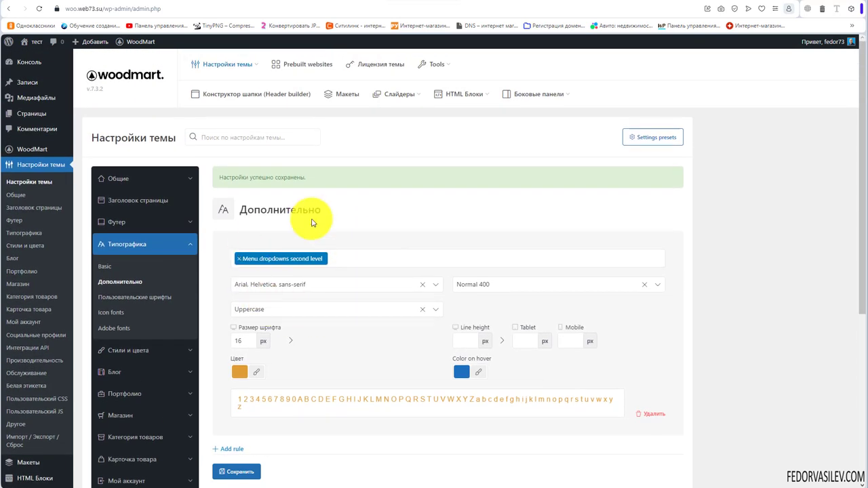
scroll(407, 291, "down", 2)
scroll(417, 238, "down", 1)
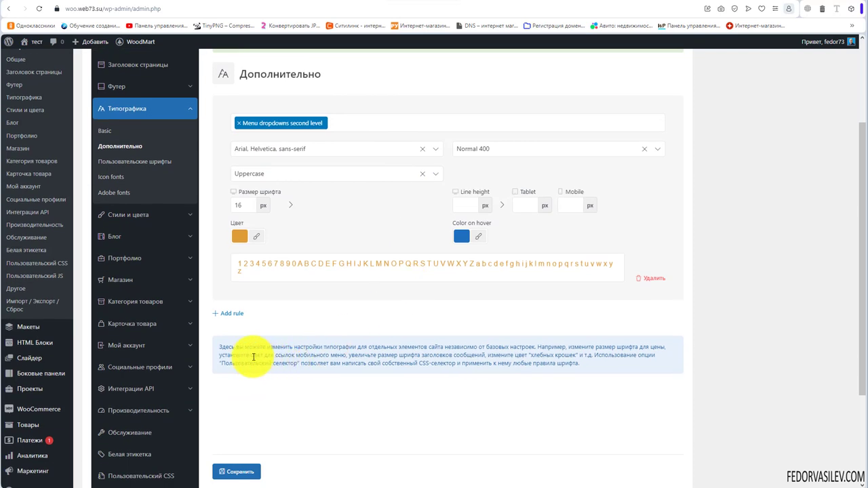
Step: Add a second typography rule and view the elements it can be assigned to (Назначено элементам)
left_click(230, 315)
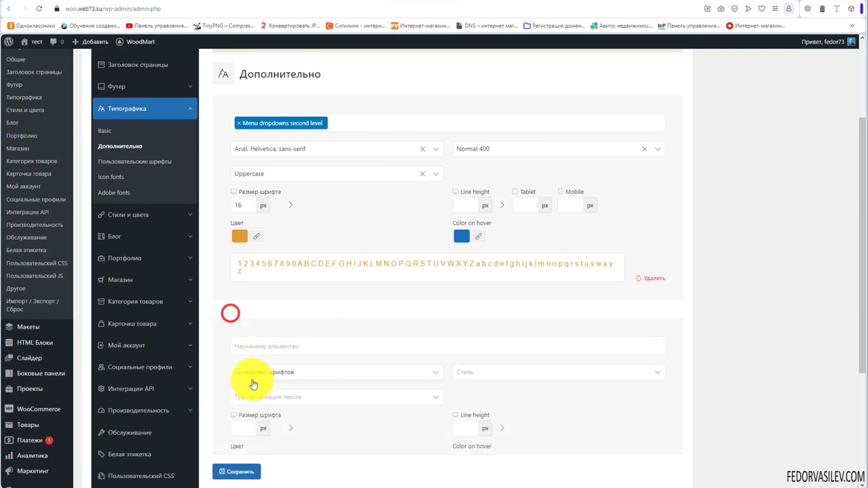
scroll(248, 349, "down", 2)
left_click(260, 256)
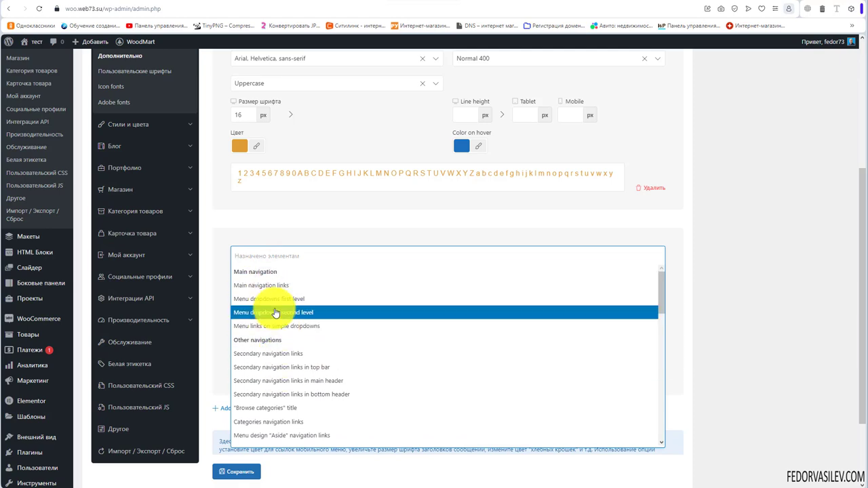
left_click(295, 235)
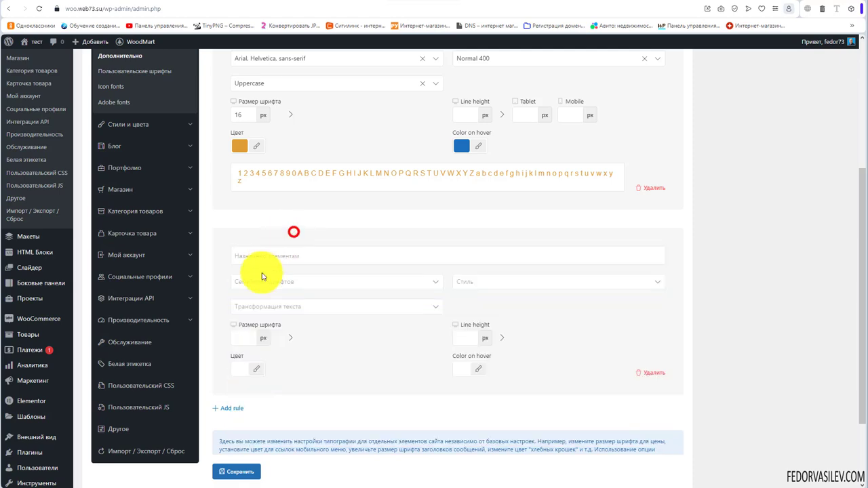
Step: Add two more empty typography rules and delete the extra ones
scroll(283, 343, "down", 2)
left_click(235, 308)
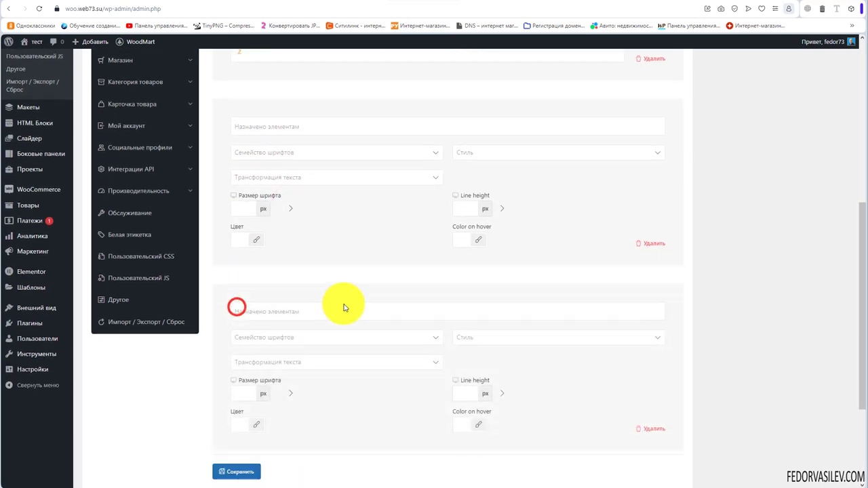
scroll(284, 312, "down", 2)
left_click(234, 306)
scroll(246, 332, "down", 2)
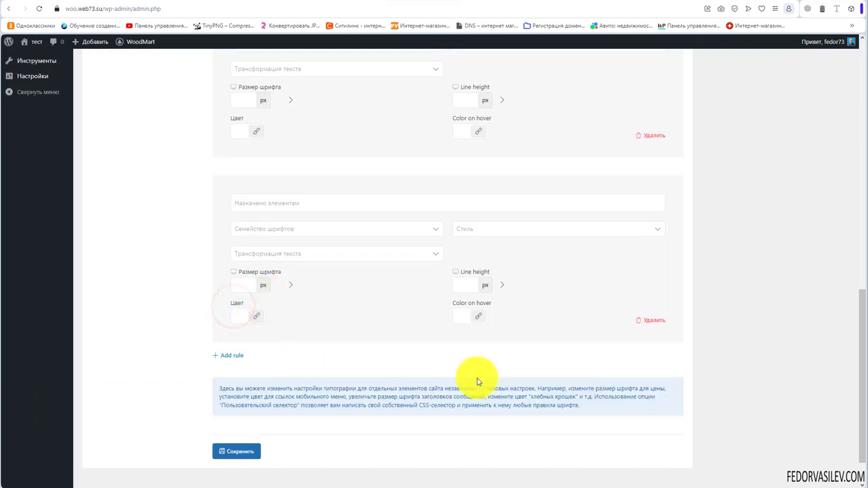
left_click(647, 323)
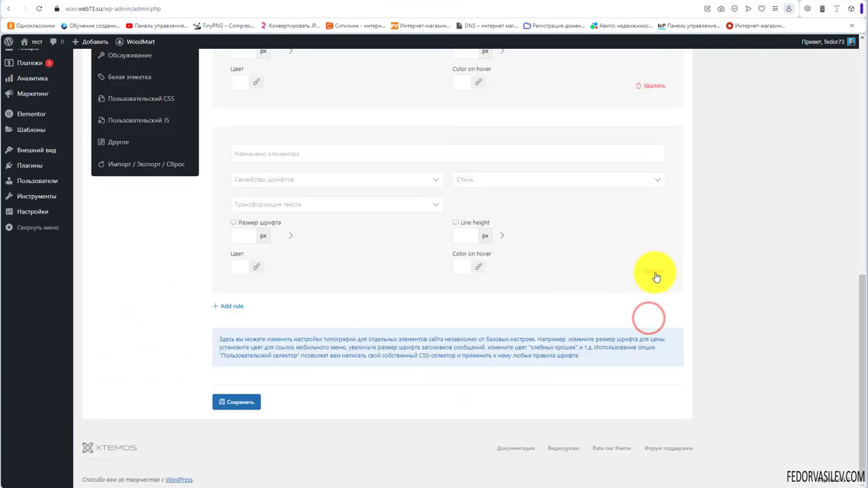
Step: Try assigning the second typography rule to a product grid element and remove that assignment
left_click(326, 218)
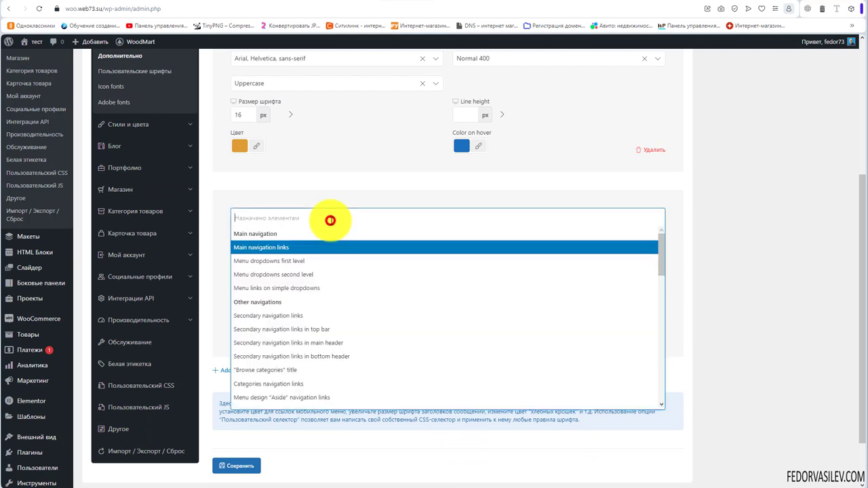
scroll(285, 265, "down", 5)
scroll(274, 278, "down", 3)
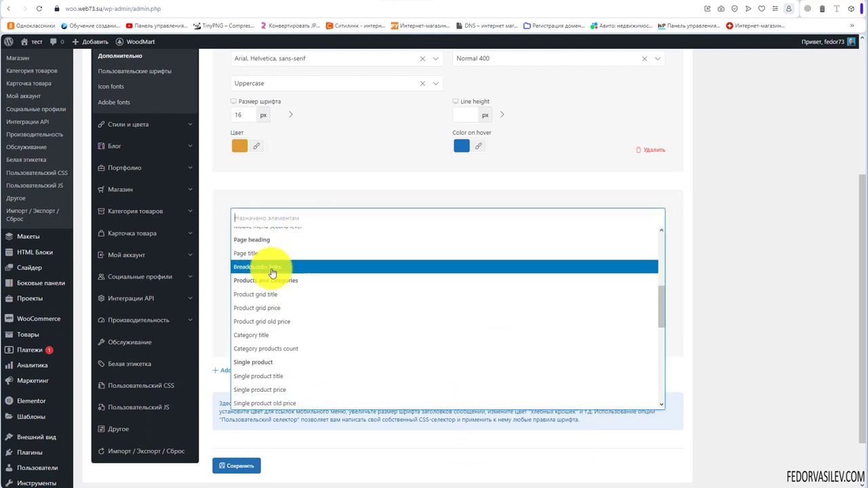
left_click(268, 305)
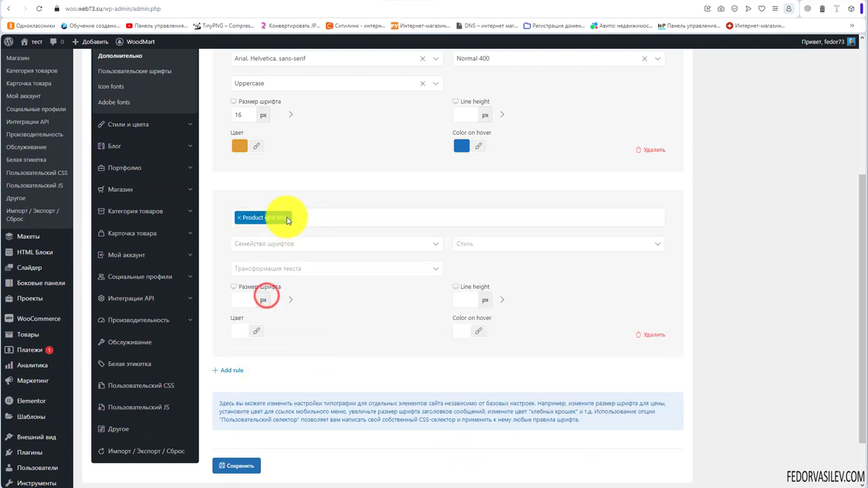
left_click(237, 220)
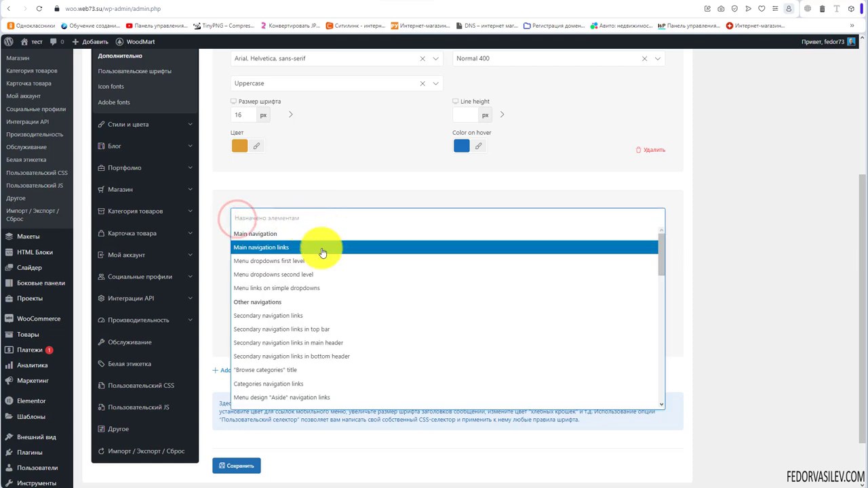
Step: Review the elements the second rule can be assigned to, from the navigation links through the product, blog, widget and custom selector entries
scroll(314, 344, "down", 5)
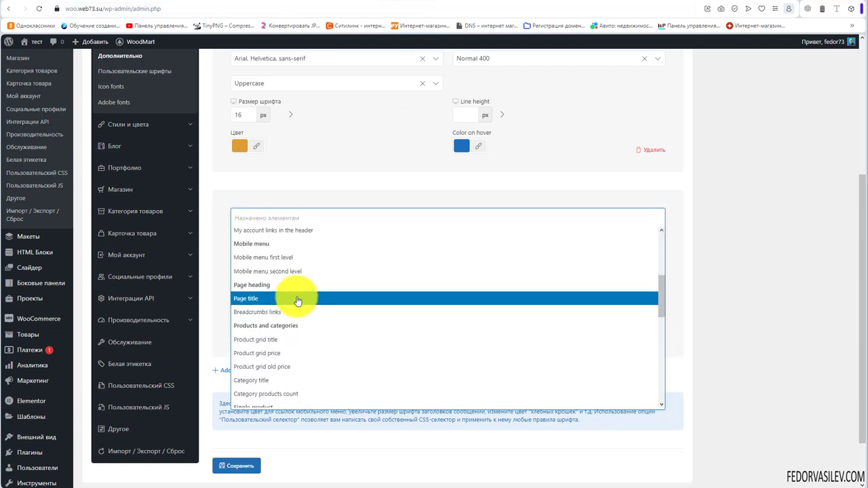
scroll(297, 302, "down", 8)
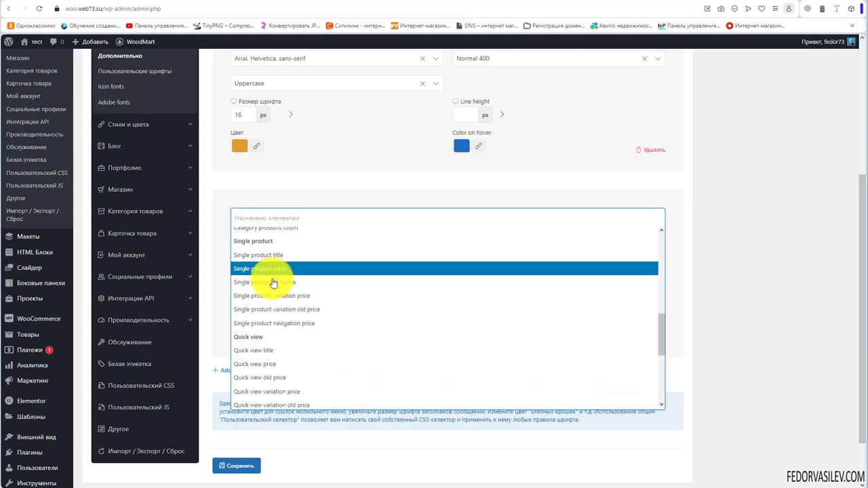
scroll(286, 339, "down", 3)
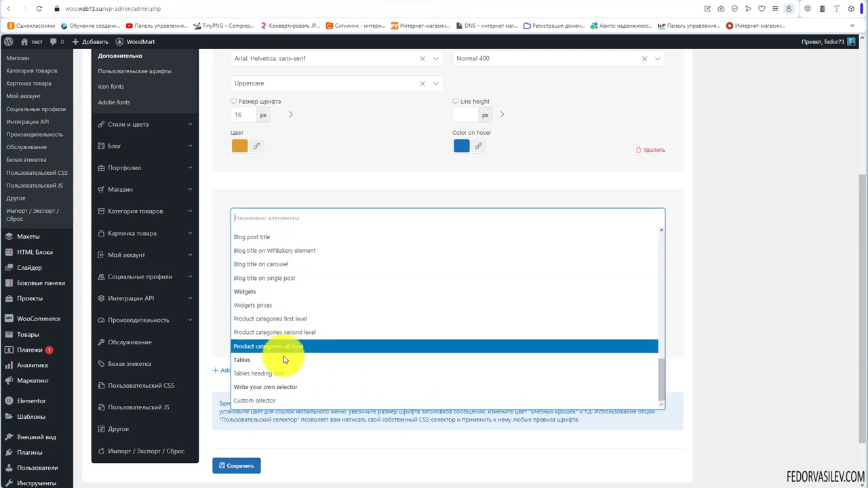
left_click(283, 202)
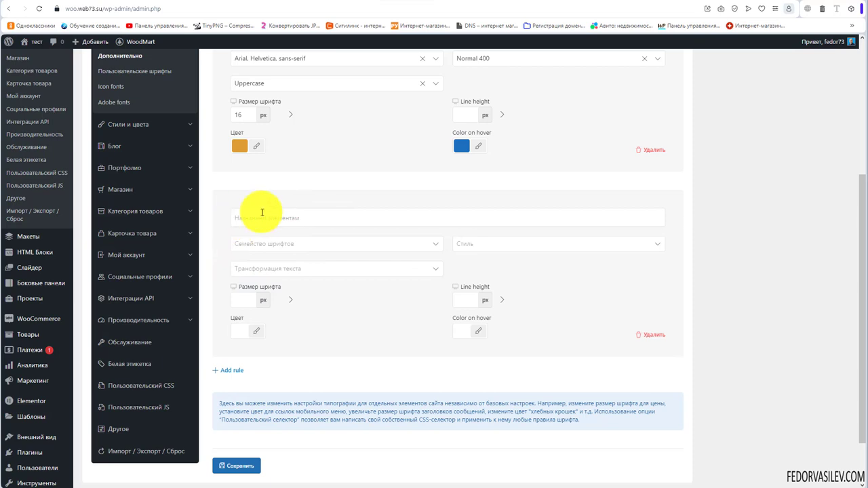
left_click(262, 213)
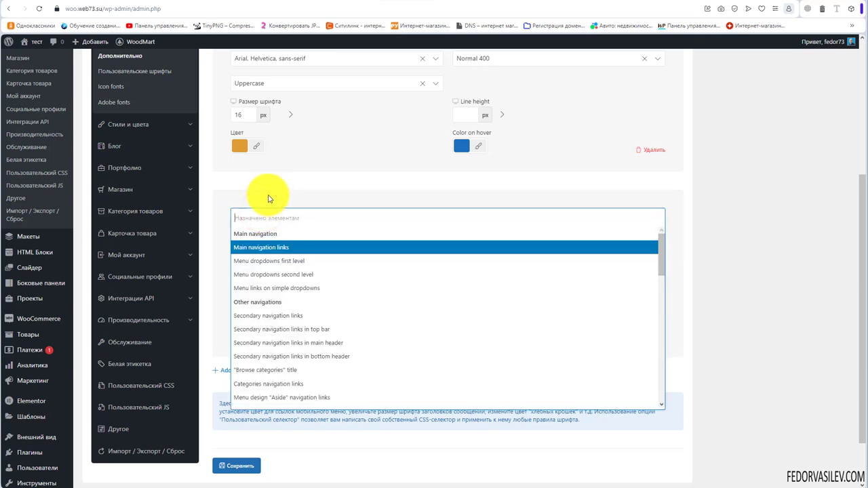
left_click(268, 196)
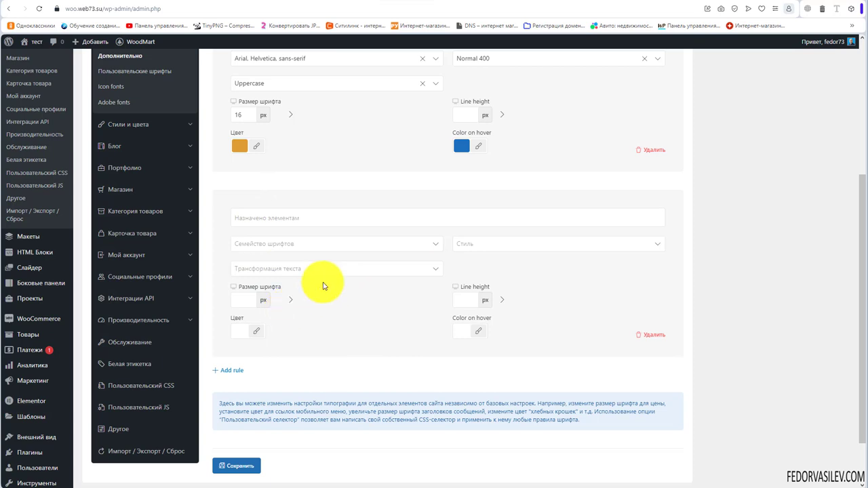
Step: Assign the second typography rule to Custom selector and activate its selector field
left_click(338, 218)
scroll(333, 274, "down", 5)
scroll(332, 274, "down", 5)
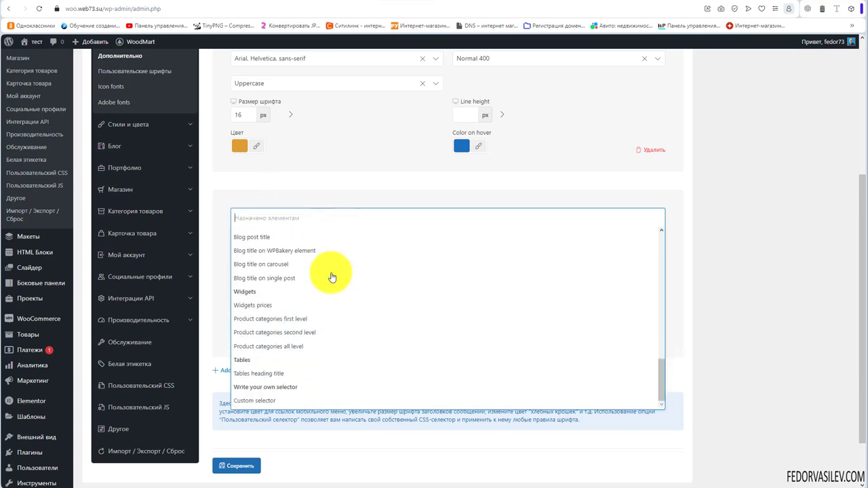
left_click(269, 401)
left_click(257, 242)
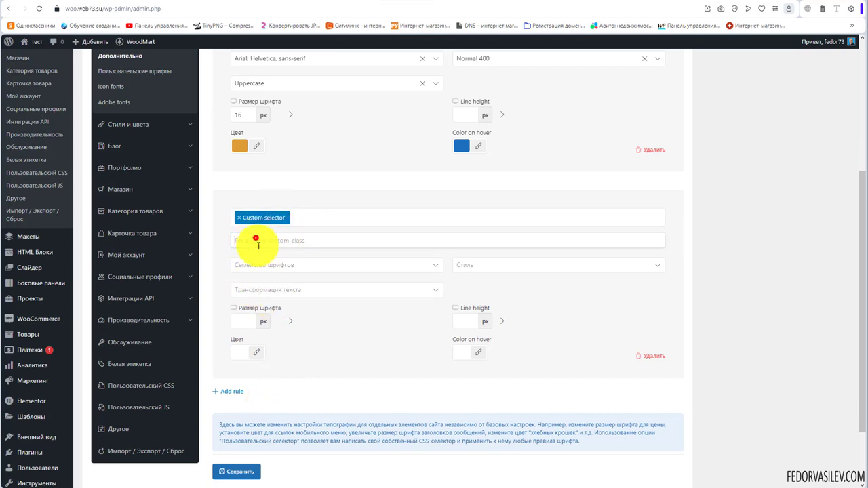
Step: Switch to the Айфон product page and examine the heading and product titles of the recently viewed products widget (Недавно просмотренные товары)
left_click(466, 4)
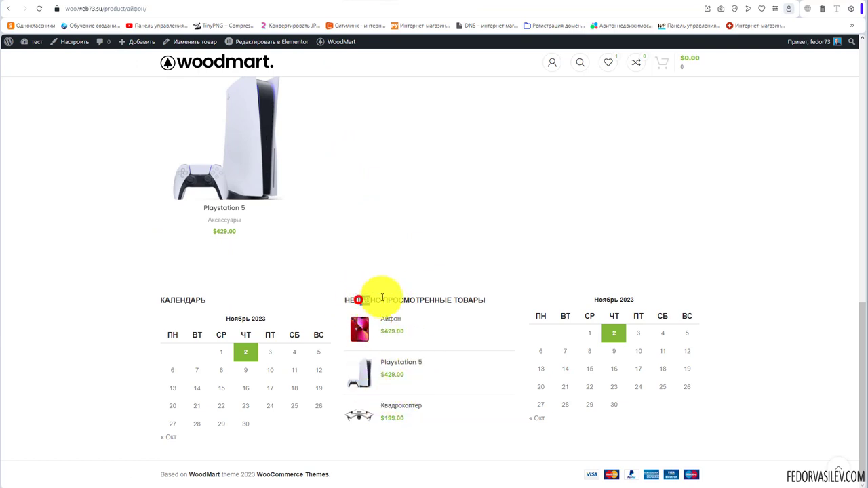
left_click_drag(382, 299, 448, 299)
left_click(445, 437)
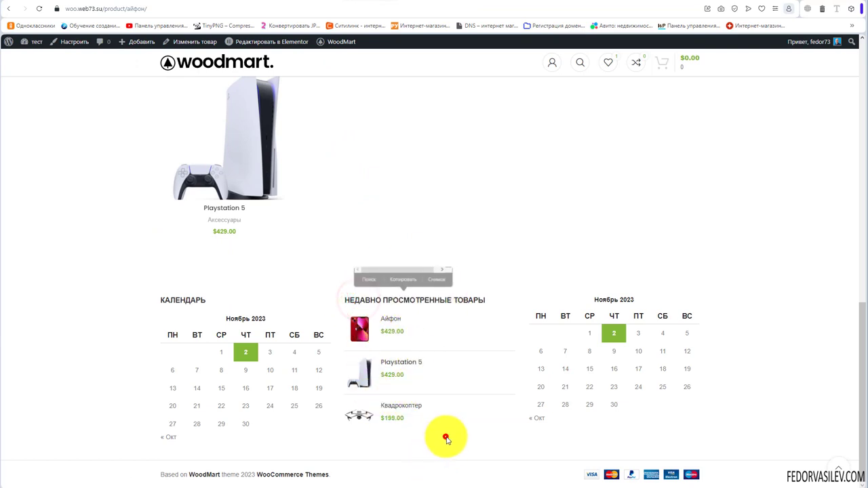
double_click(401, 317)
left_click(449, 440)
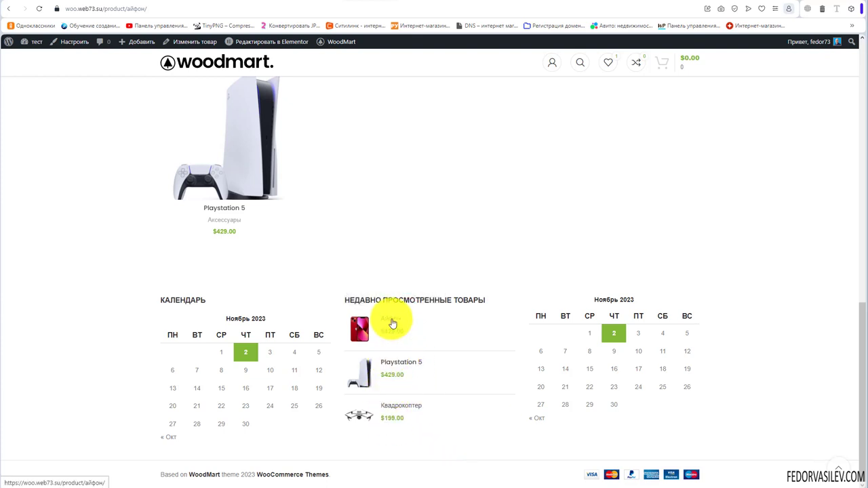
Step: Inspect the Айфон title in the recently viewed widget, copy its CSS selector .product_list_widget>li .wd-entities-title, and close the developer tools
right_click(391, 323)
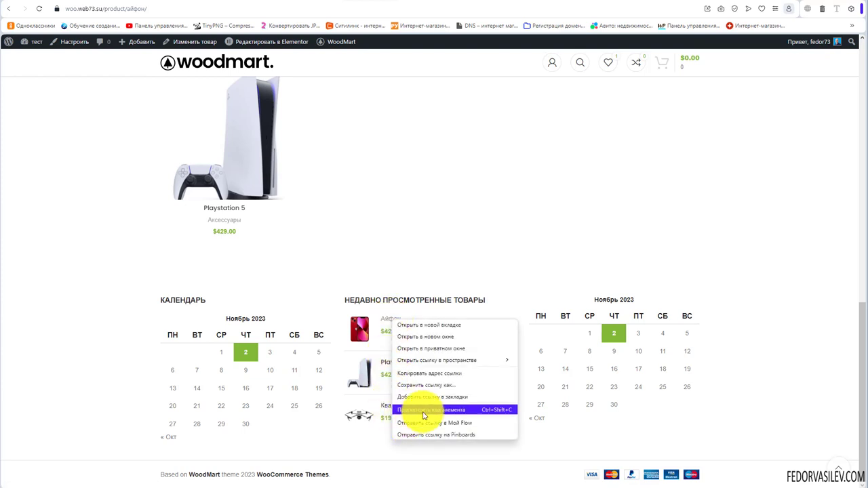
left_click(447, 411)
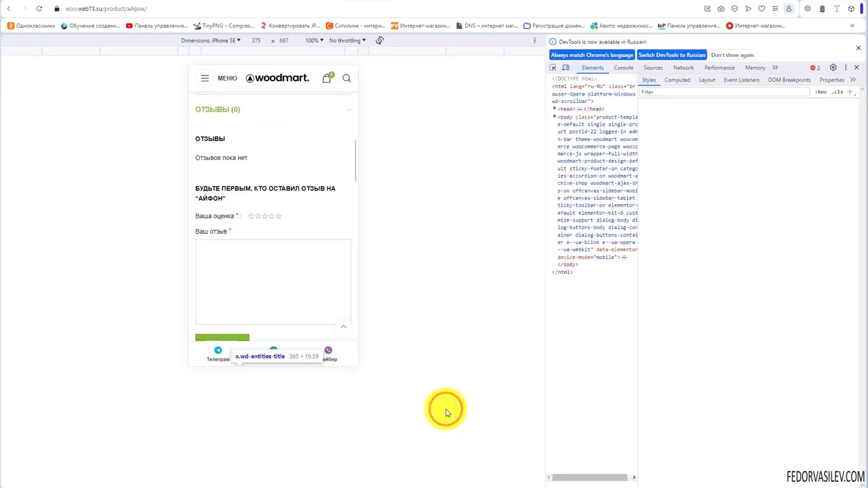
left_click_drag(632, 209, 600, 230)
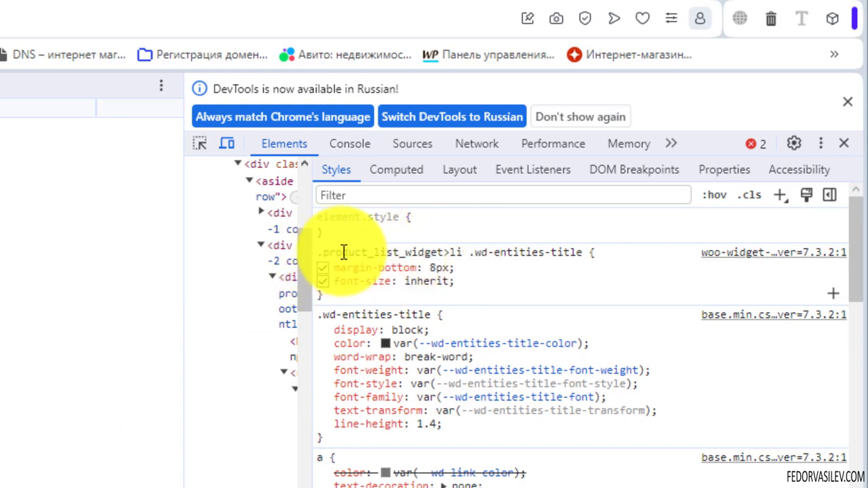
left_click(575, 252)
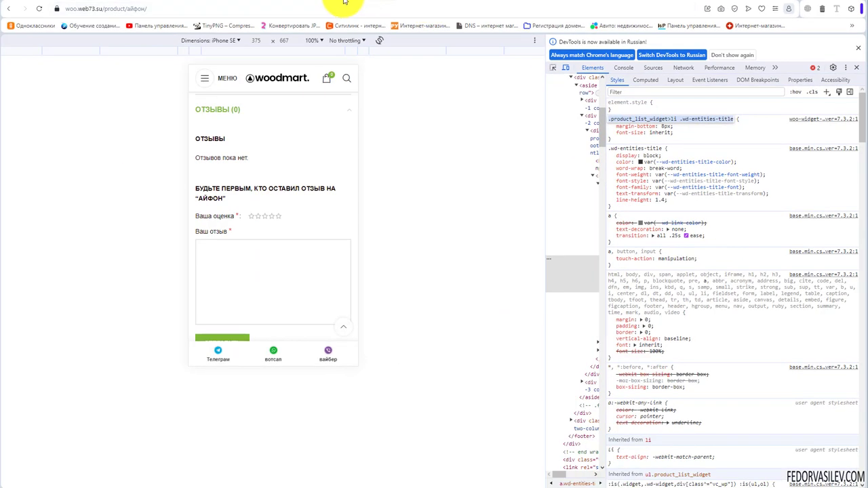
key("F12")
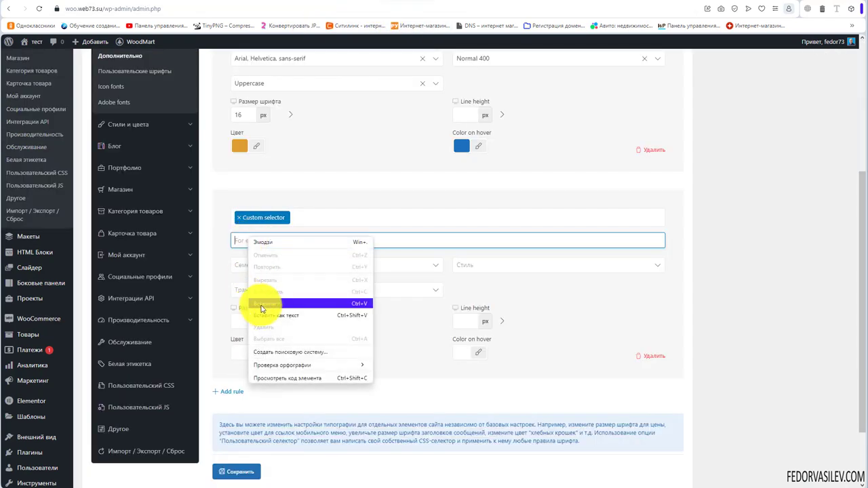
Step: Paste the copied selector into the second rule and set its font family to 'Arial Black', Gadget, sans-serif with Uppercase text transformation
left_click(267, 301)
left_click(271, 266)
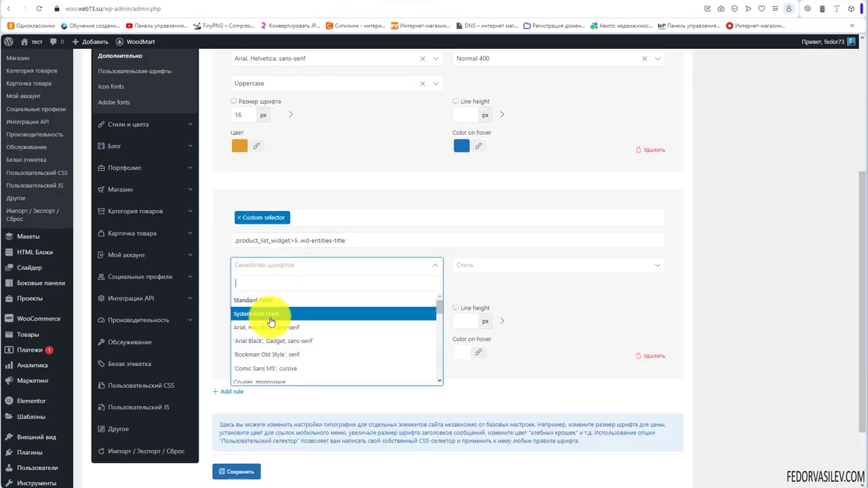
left_click(271, 341)
left_click(277, 292)
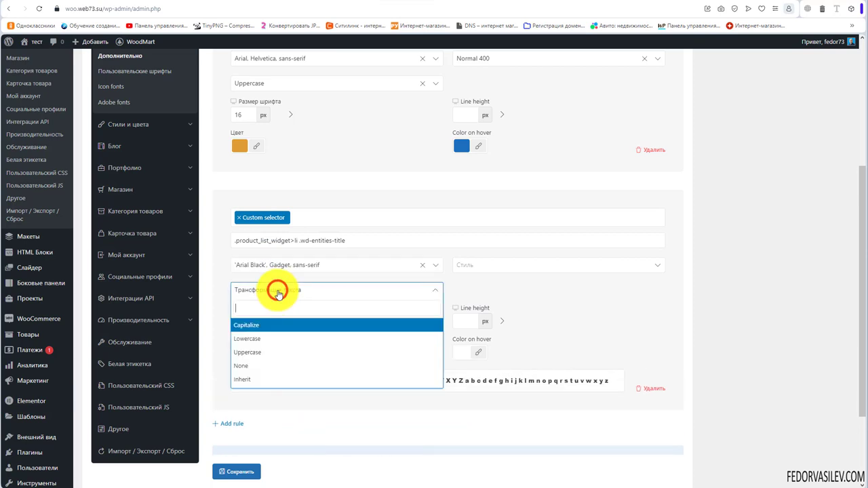
left_click(277, 352)
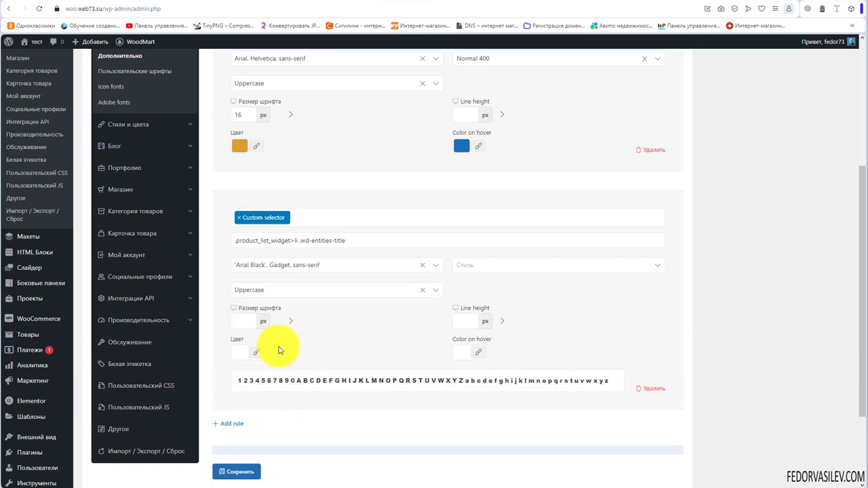
Step: Set the custom selector rule's font size to 14 px, its text color to red and its hover color to yellow
left_click(241, 353)
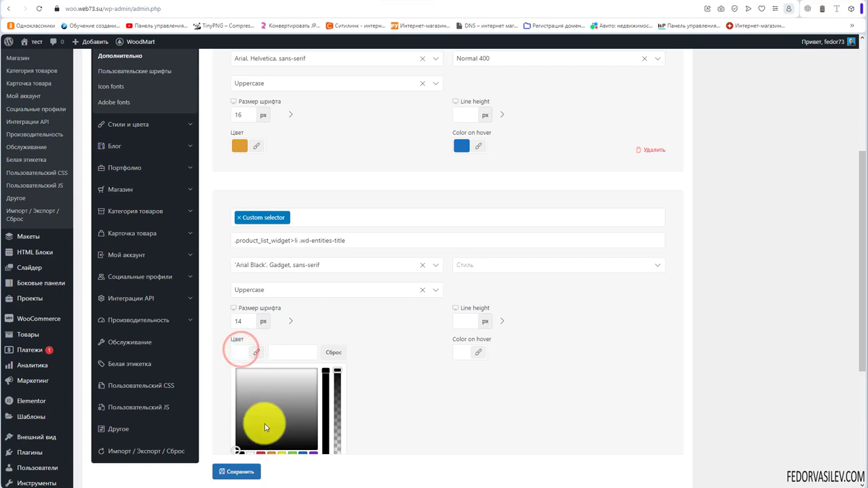
scroll(298, 400, "down", 1)
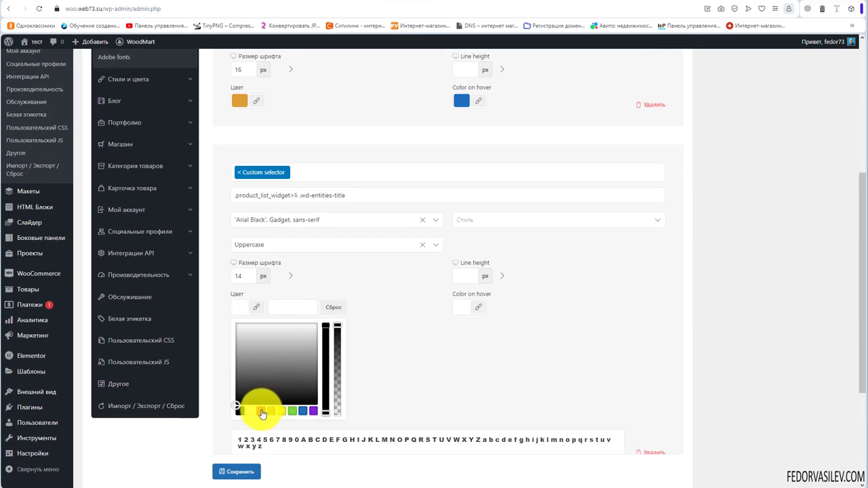
left_click(262, 411)
left_click(394, 293)
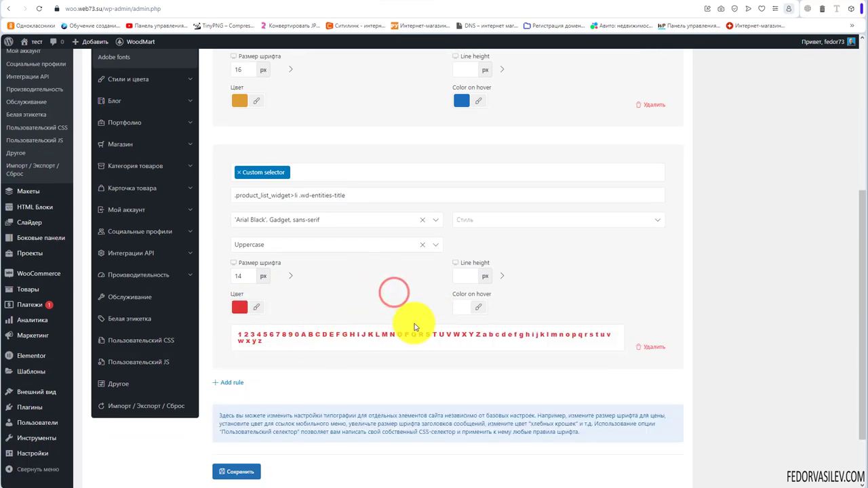
left_click(460, 307)
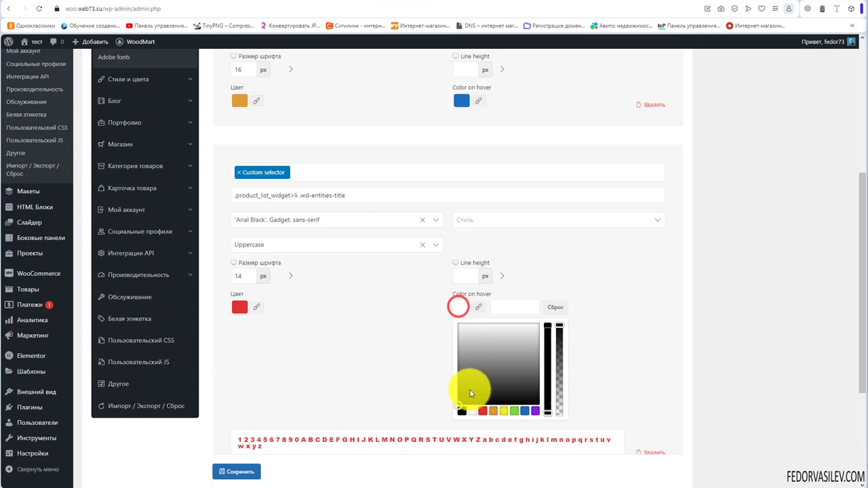
left_click(503, 411)
left_click(368, 287)
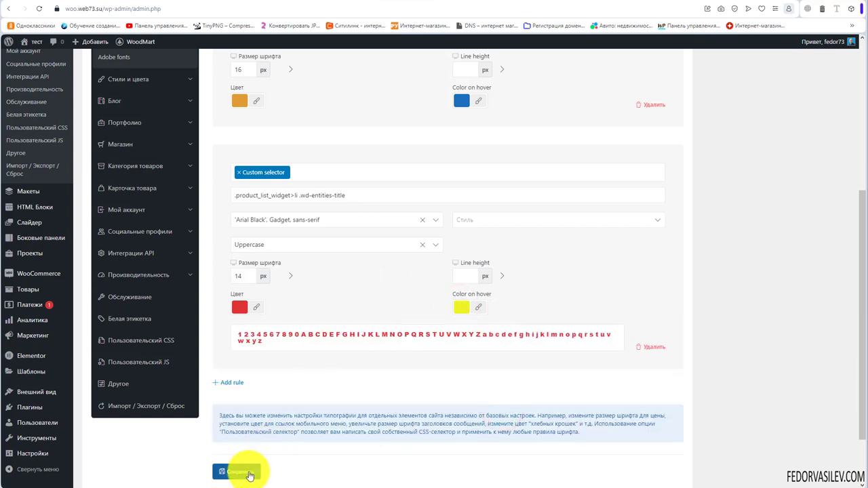
Step: Save the theme settings and check the recently viewed product titles and the other text on the Айфон product page
left_click(249, 473)
key("ctrl+Tab")
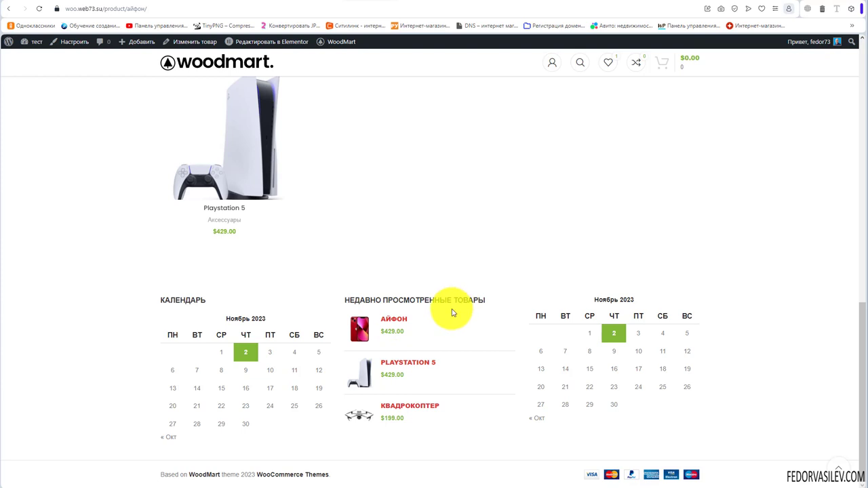
scroll(471, 336, "up", 15)
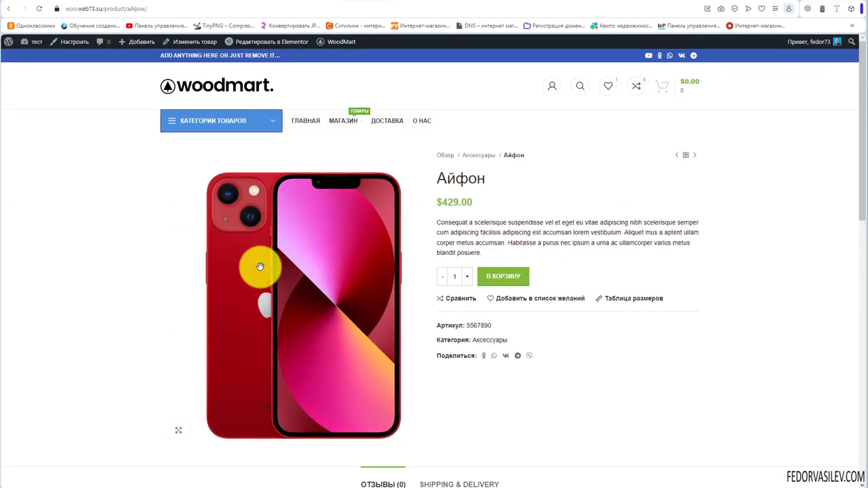
scroll(494, 234, "down", 5)
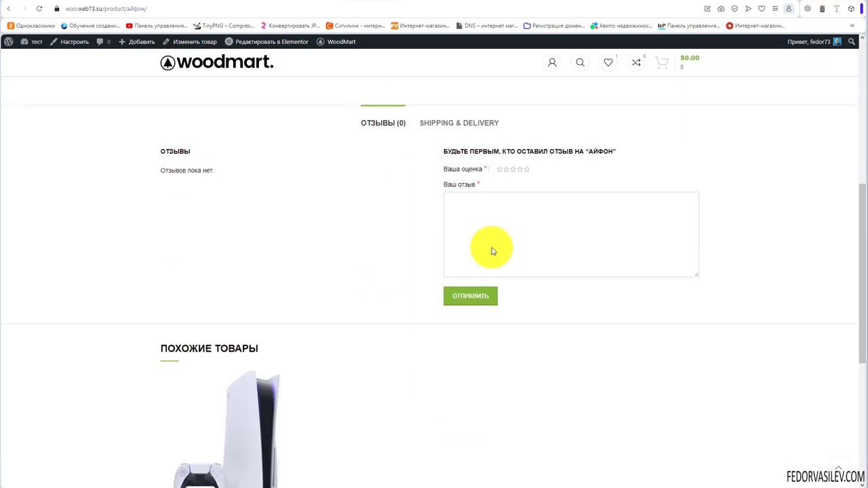
scroll(484, 262, "down", 5)
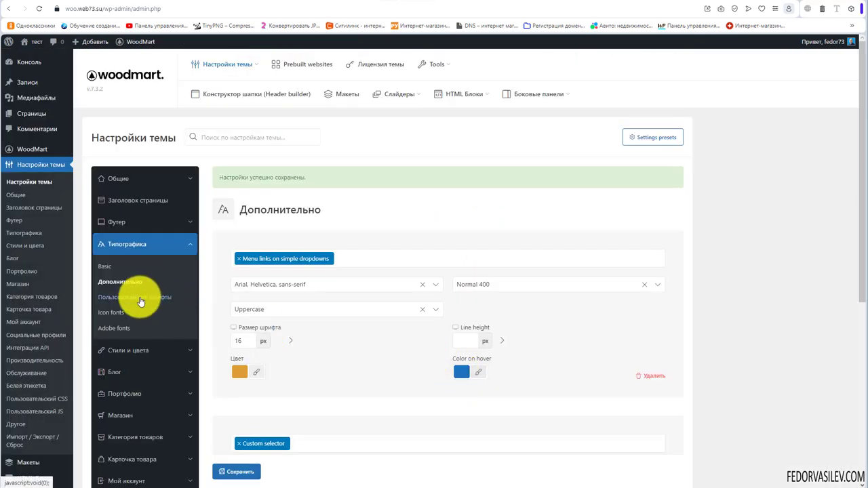
Step: Open the custom fonts settings (Пользовательские шрифты) and review the note and the font name, weight, .woff and .woff2 fields
left_click(140, 302)
scroll(411, 280, "down", 2)
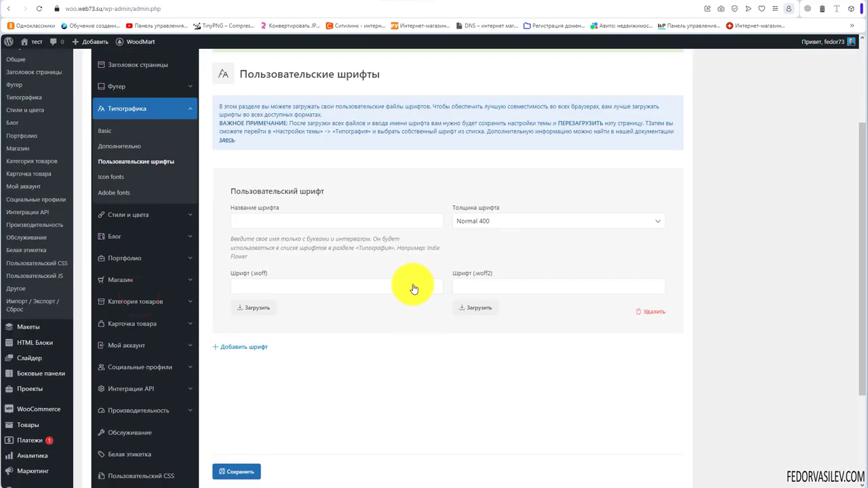
scroll(411, 298, "up", 1)
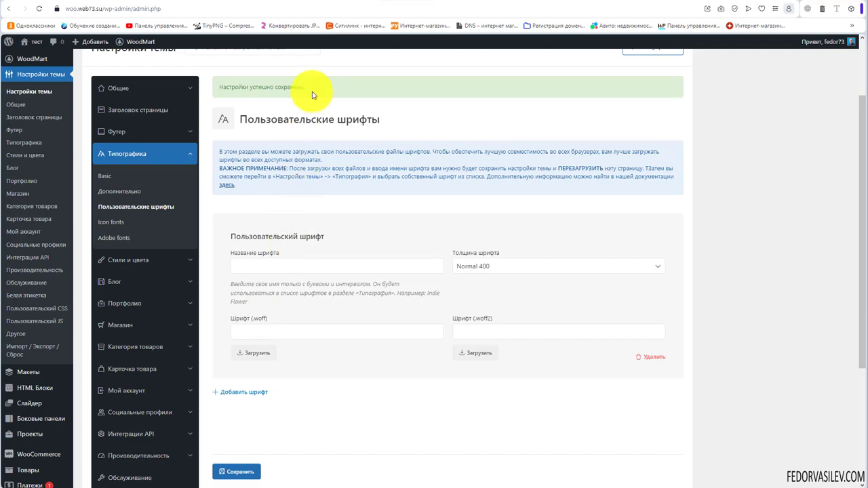
scroll(34, 304, "down", 1)
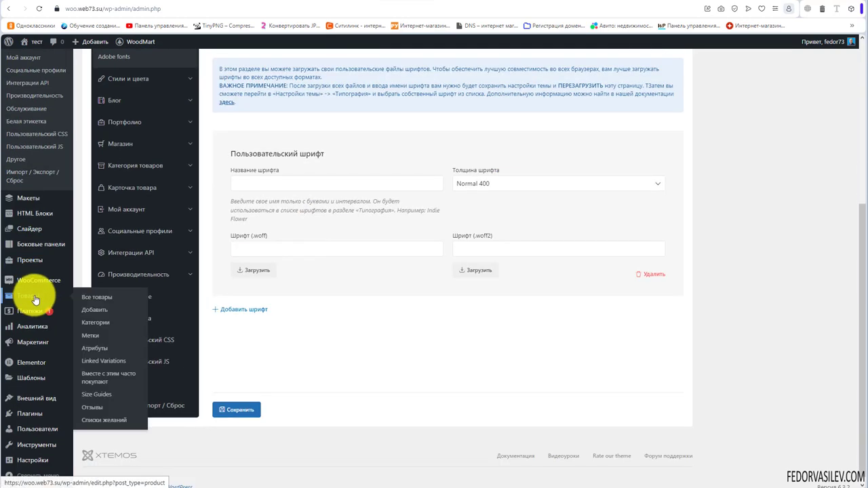
Step: Open the installed plugins list and locate the WP Extra File Types plugin
scroll(272, 297, "up", 1)
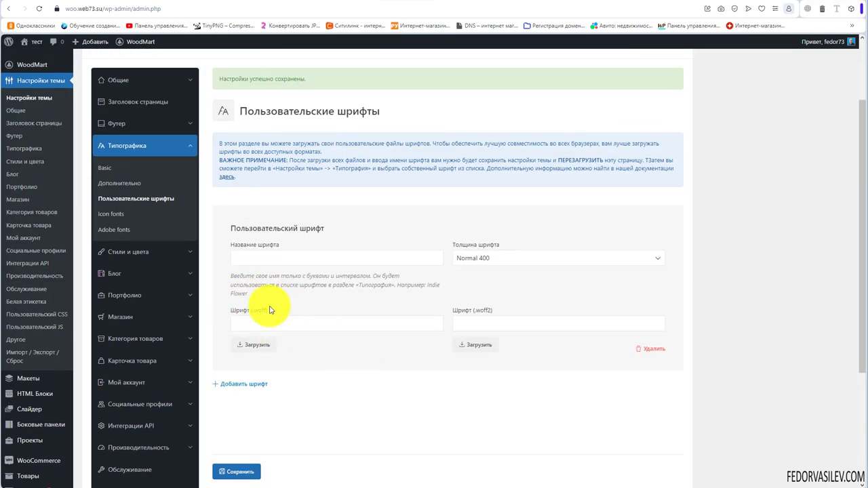
scroll(43, 345, "down", 1)
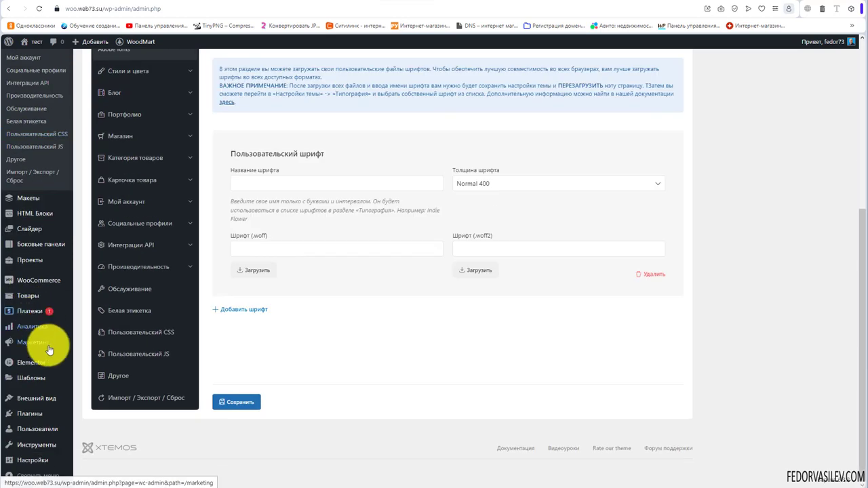
left_click(28, 415)
scroll(284, 366, "down", 1)
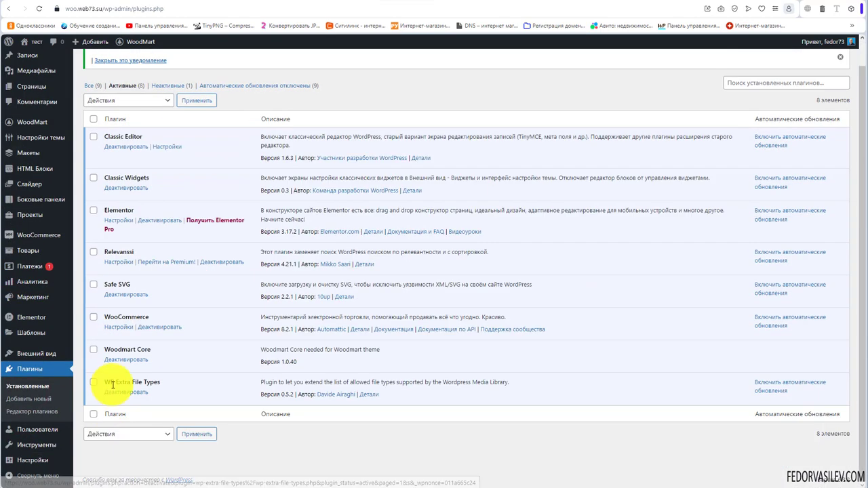
left_click_drag(165, 383, 104, 382)
left_click(190, 387)
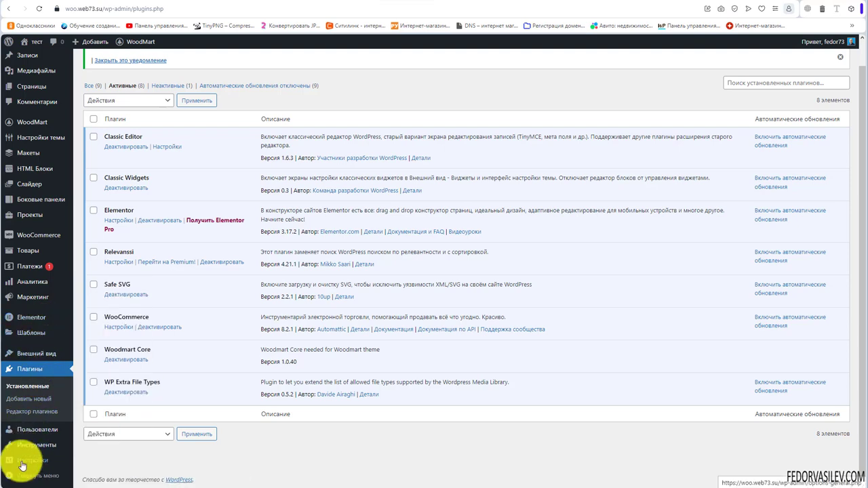
Step: Open the Extra File Types settings and check whether the .woff and .woff2 upload types are enabled
mouse_move(22, 468)
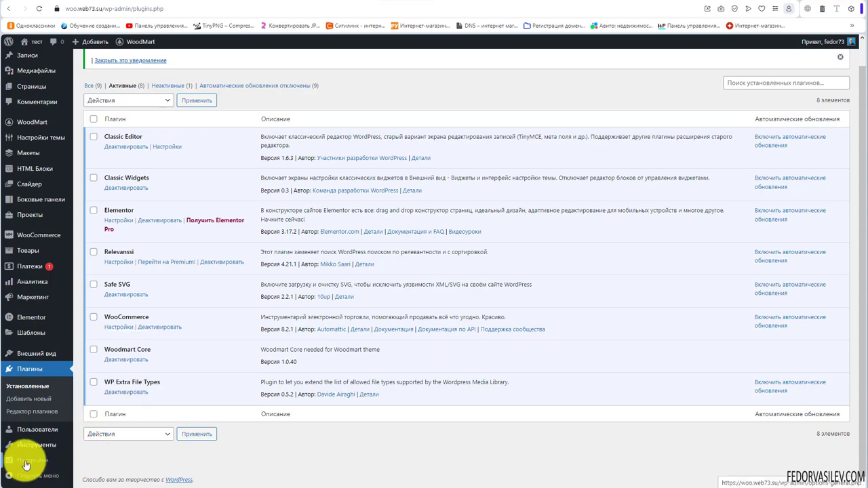
left_click(103, 445)
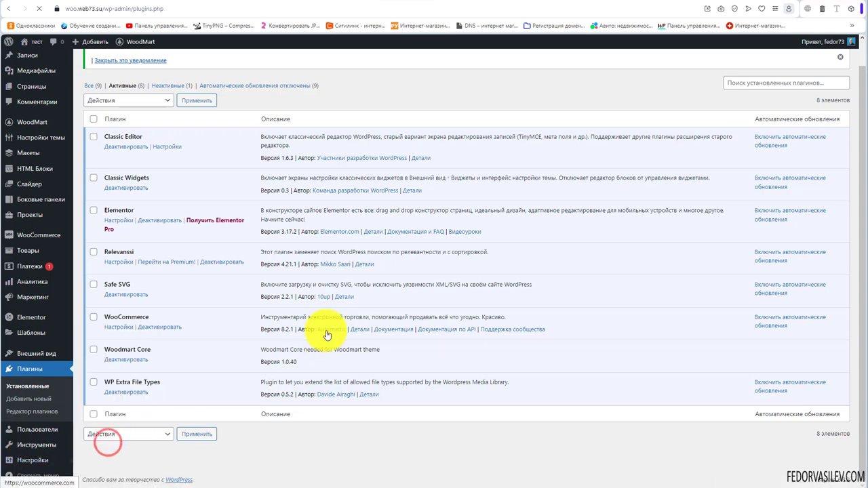
scroll(478, 258, "down", 3)
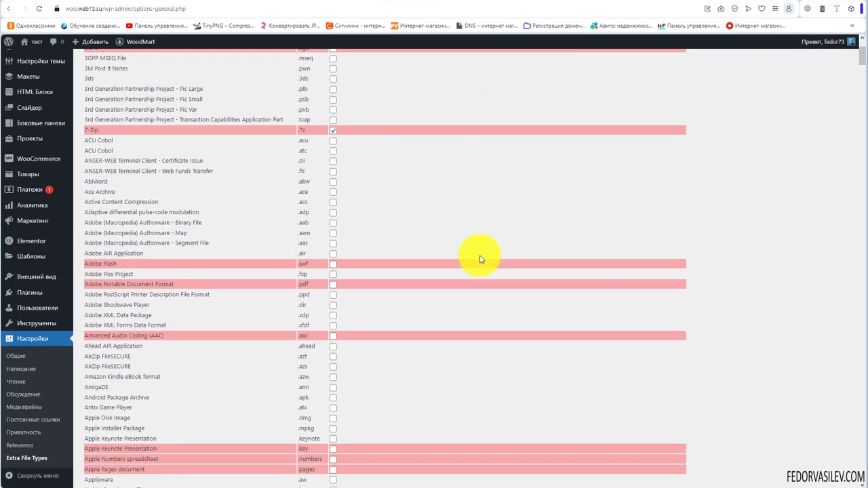
scroll(479, 258, "up", 3)
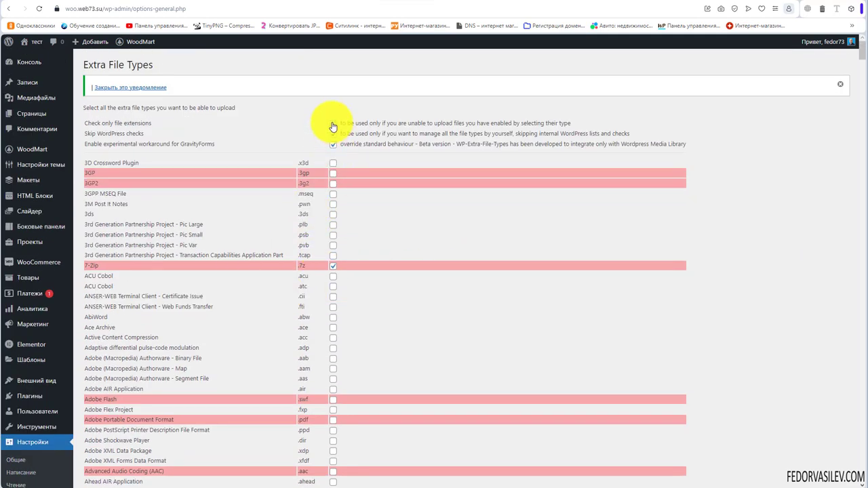
left_click_drag(861, 56, 862, 329)
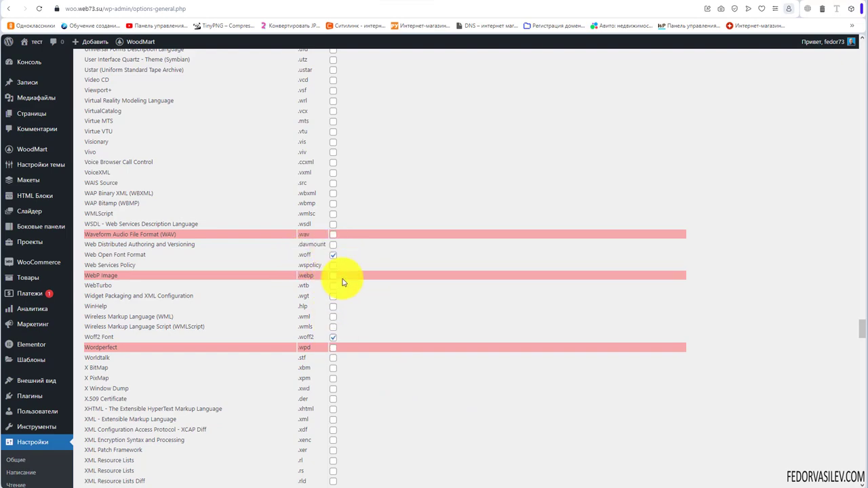
scroll(455, 324, "down", 20)
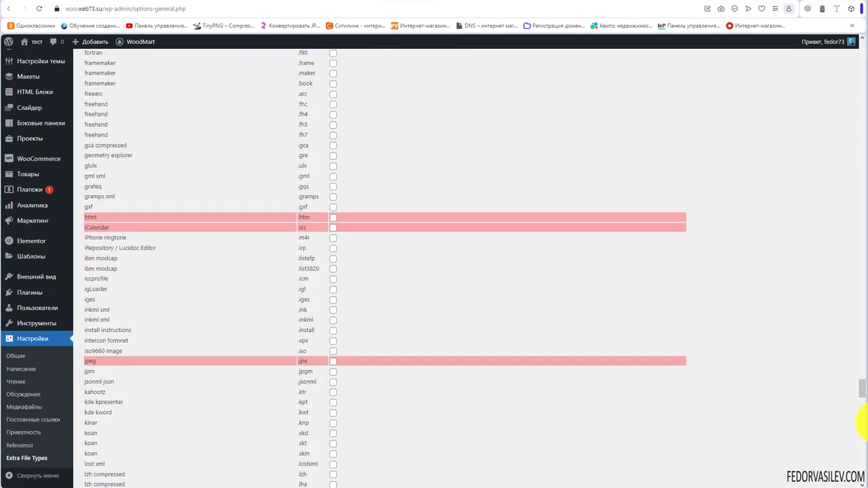
left_click(862, 393)
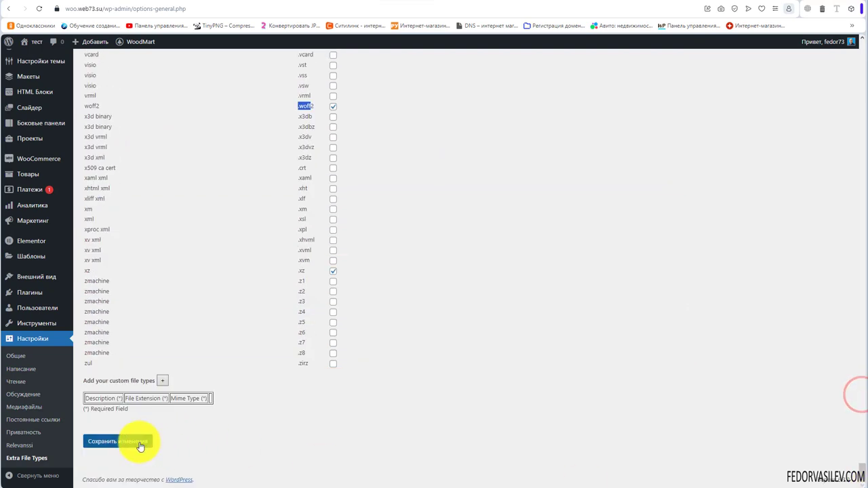
Step: Switch to the media library, view the attachment details of 3974.woff2 and close them
left_click(361, 3)
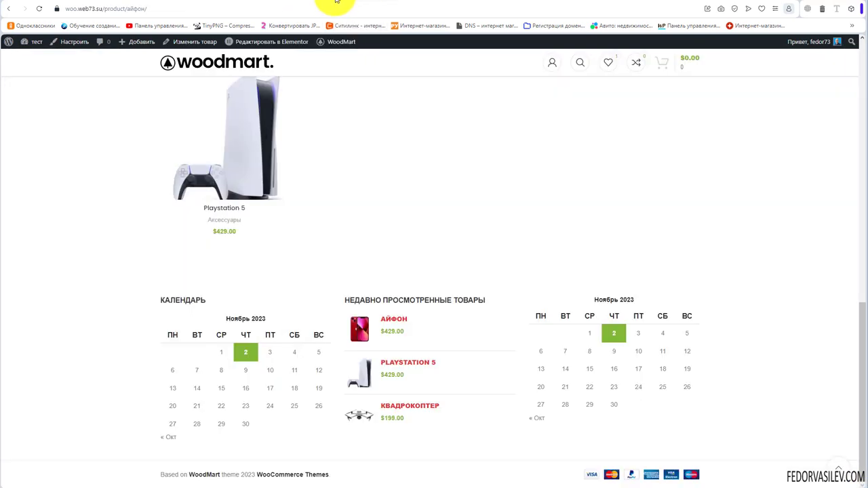
left_click(358, 5)
left_click(112, 276)
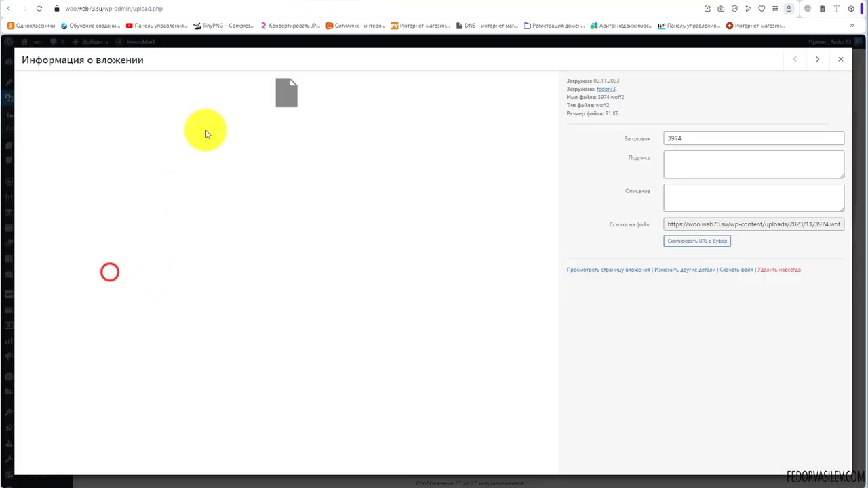
left_click(841, 58)
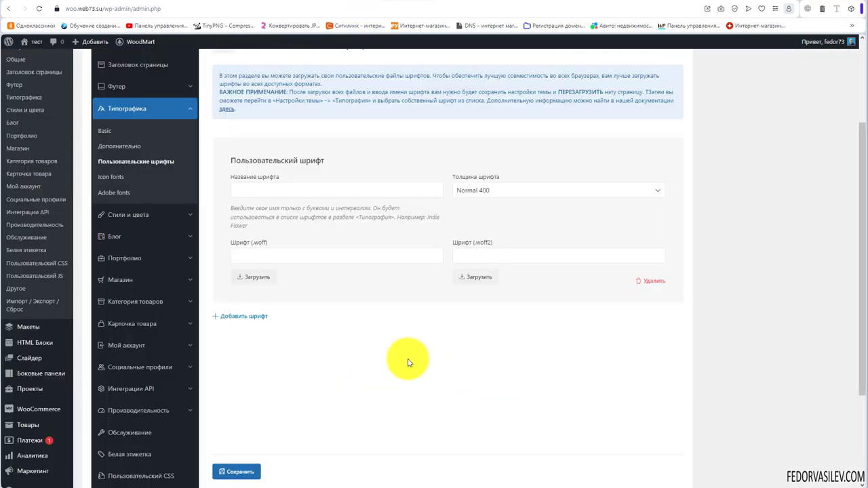
Step: In the custom font settings, assign 3974.woff to the .woff field and 3974.woff2 to the .woff2 field from the media library
left_click(252, 278)
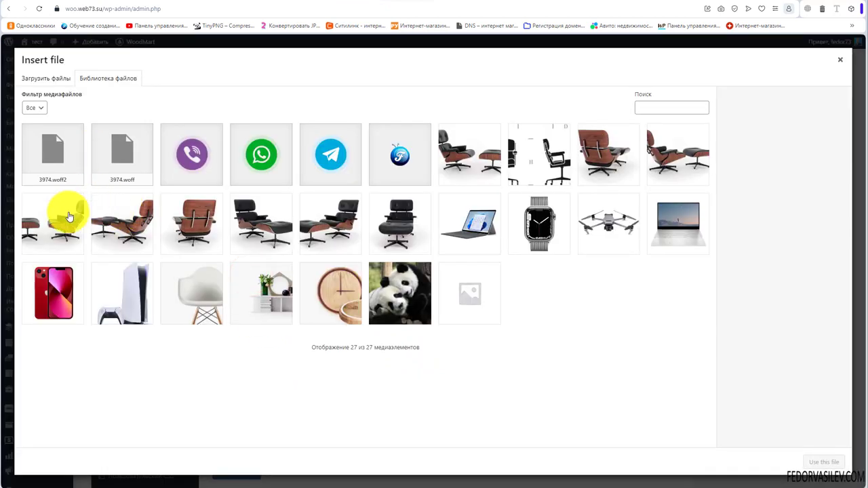
left_click(53, 156)
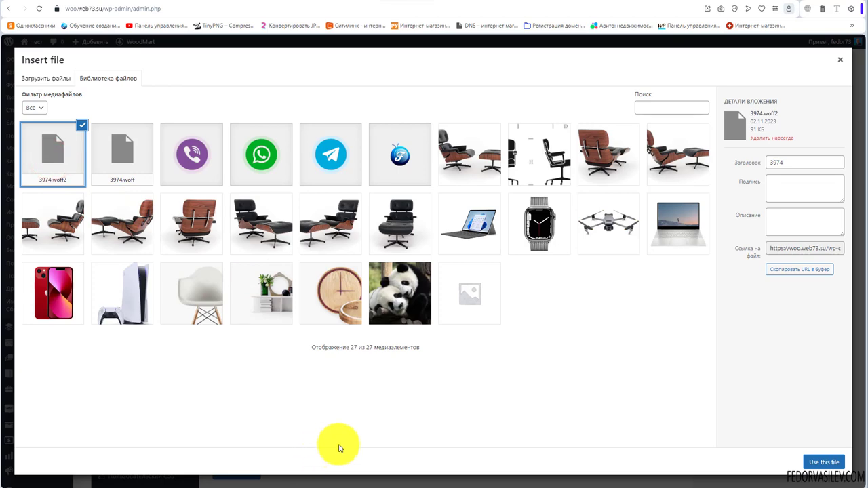
left_click(135, 156)
left_click(814, 462)
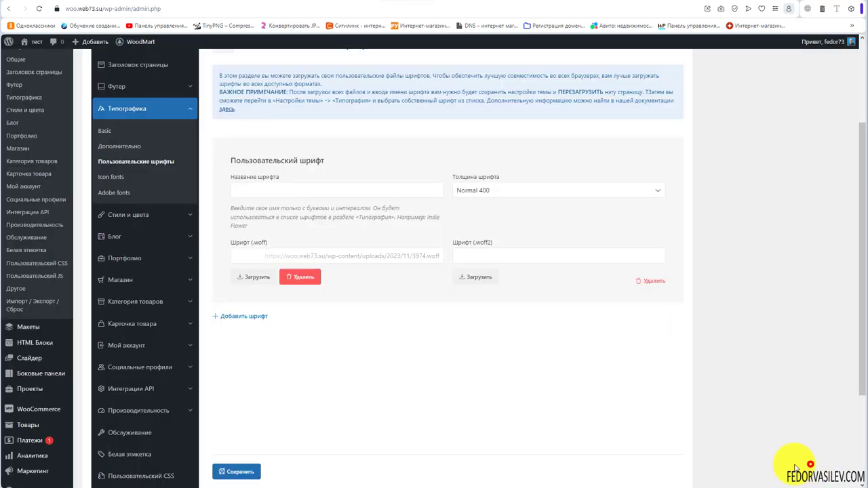
left_click(468, 268)
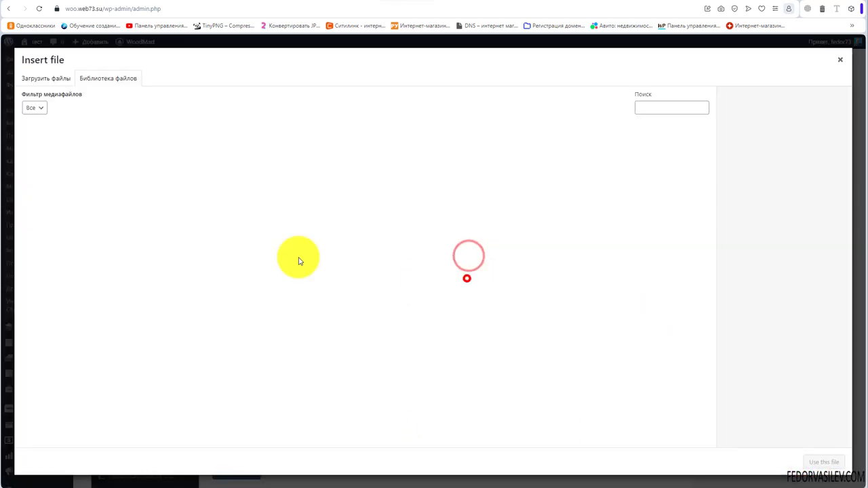
left_click(56, 153)
left_click(807, 462)
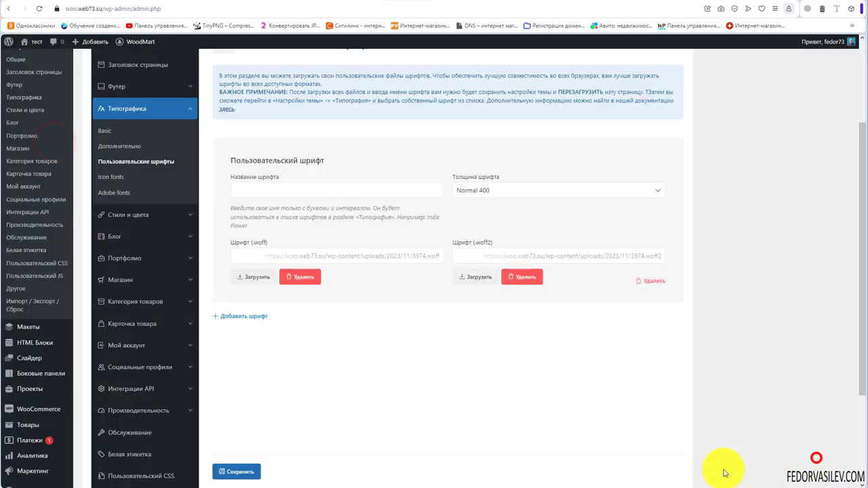
Step: Name the custom font ubuntu, keep its weight at Normal 400 and save the theme settings
scroll(270, 270, "up", 1)
left_click(251, 234)
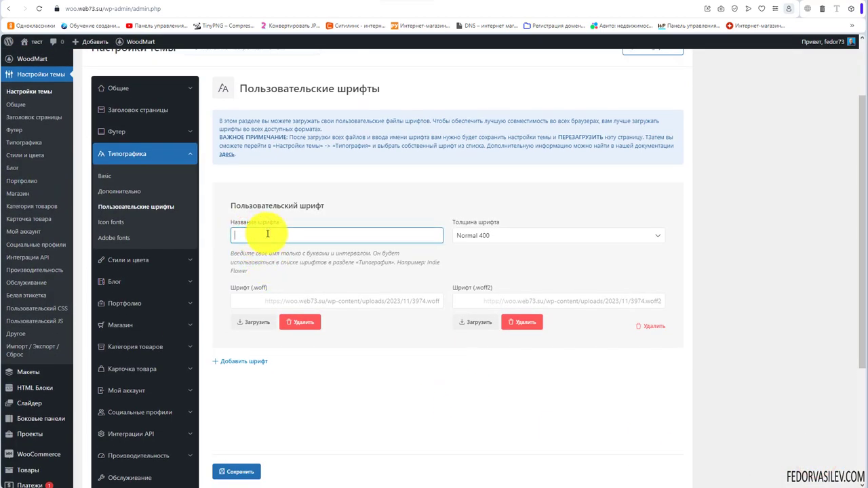
left_click(490, 231)
left_click(488, 232)
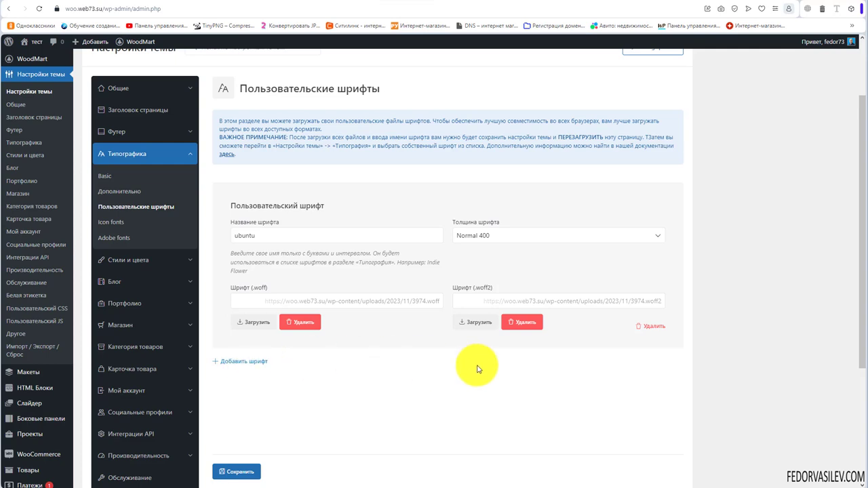
left_click(248, 470)
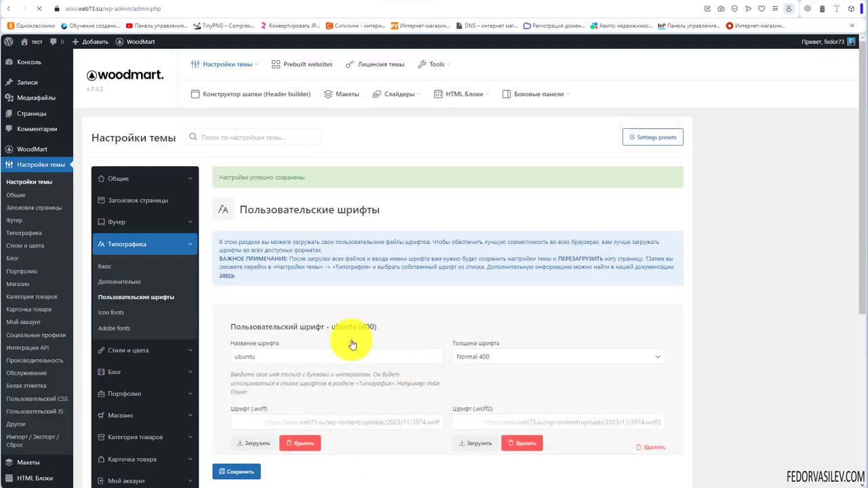
scroll(407, 326, "down", 2)
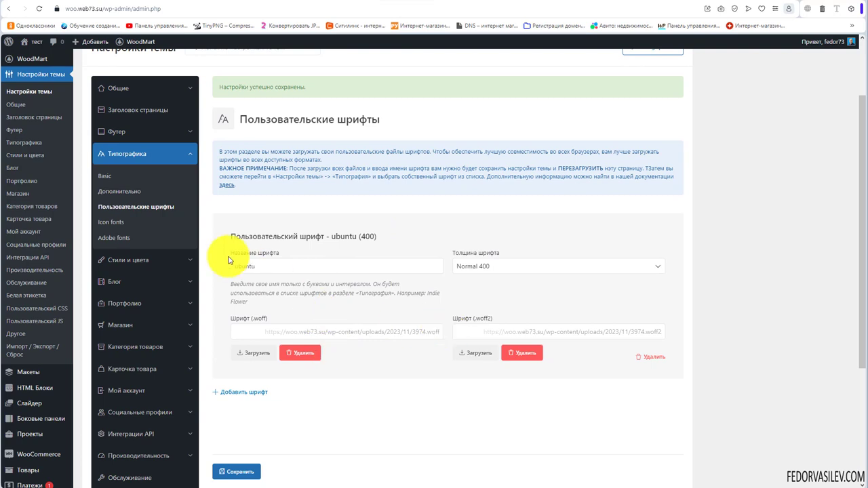
Step: In the Basic typography settings, check the custom fonts offered for the text font and set the heading font (Шрифт заголовка) to ubuntu
left_click(119, 190)
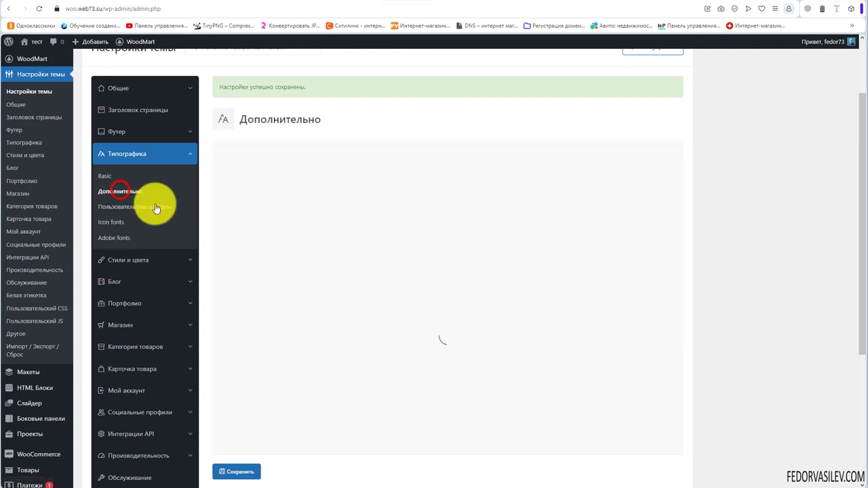
left_click(102, 175)
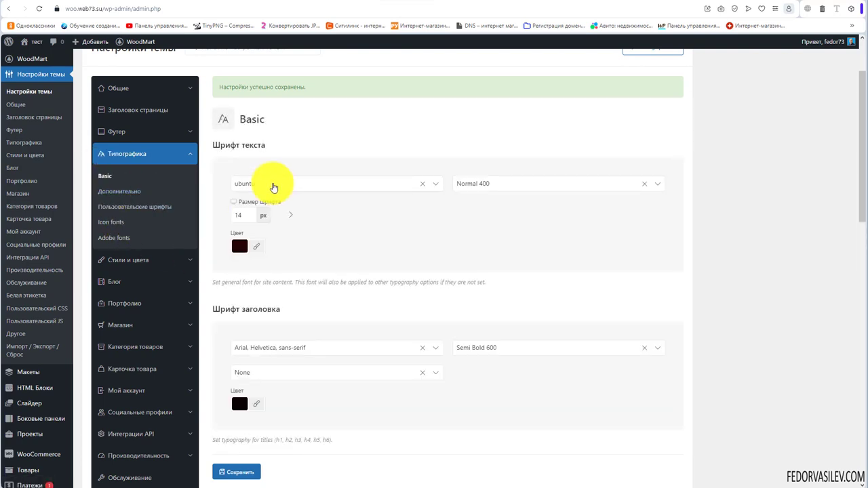
left_click(262, 184)
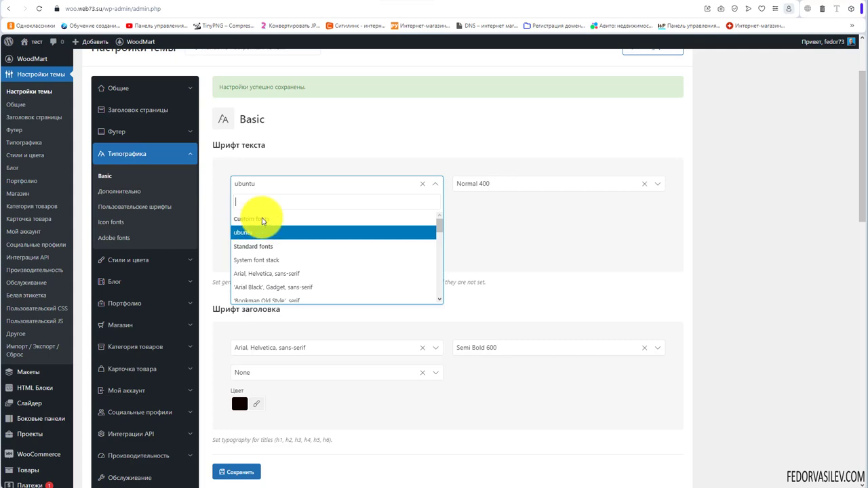
left_click(214, 189)
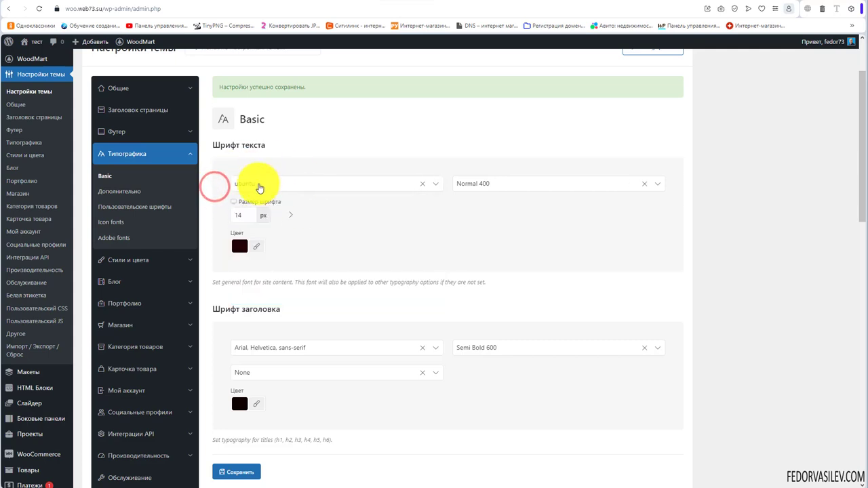
left_click(274, 345)
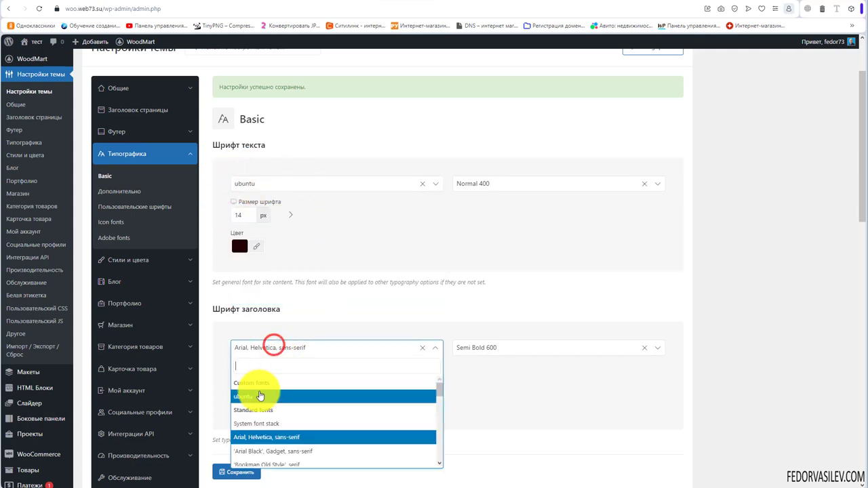
left_click(258, 393)
scroll(346, 304, "down", 4)
scroll(345, 300, "up", 5)
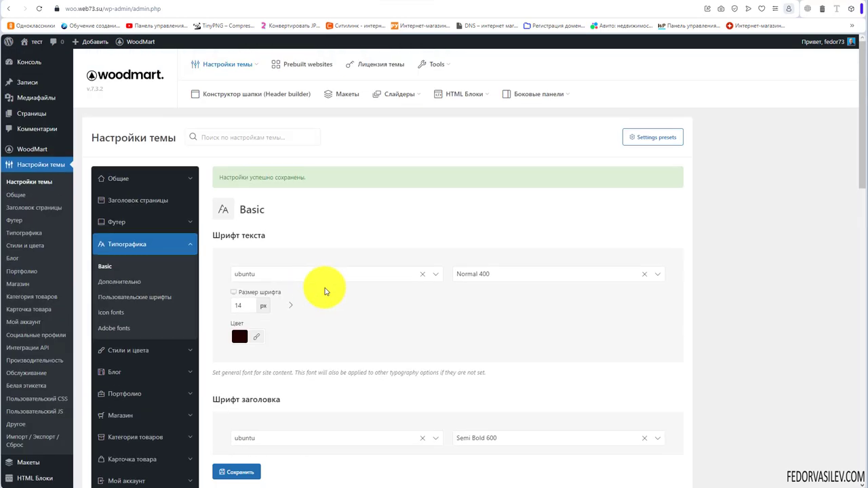
Step: In the additional typography settings (Дополнительно), set the font of the simple dropdown menu links rule and the custom selector rule to ubuntu
left_click(139, 282)
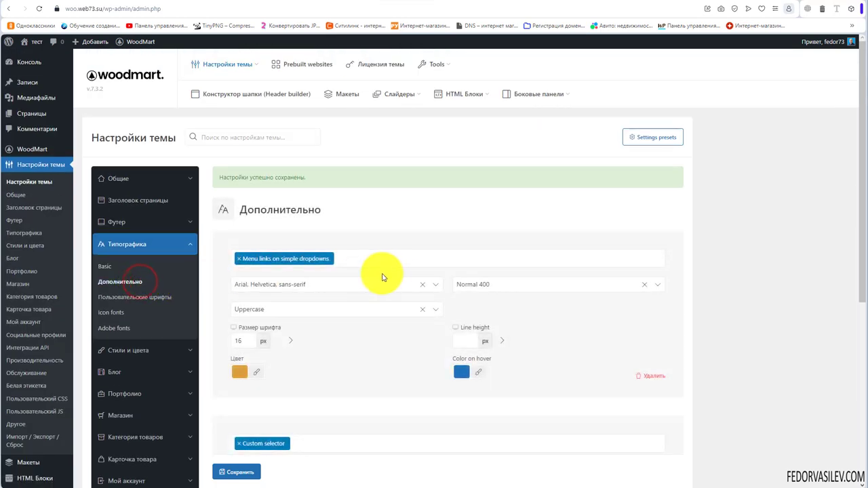
left_click(274, 293)
left_click(252, 333)
scroll(362, 329, "down", 3)
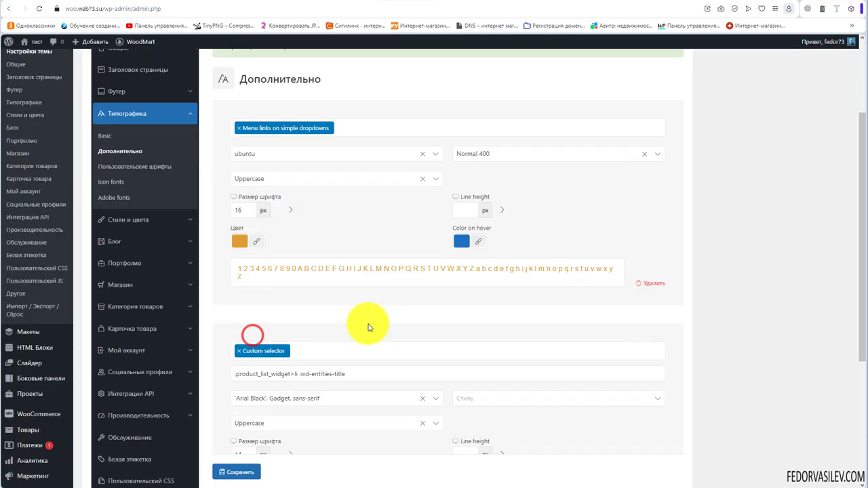
left_click(293, 347)
left_click(271, 395)
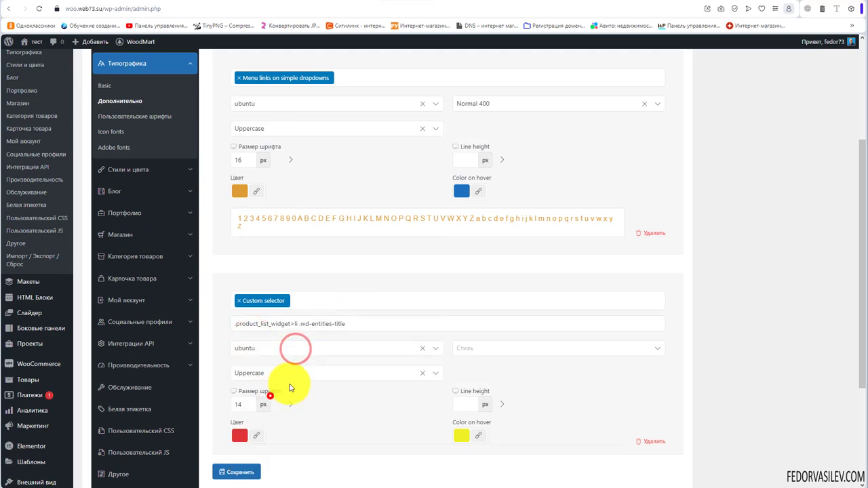
Step: Review both additional typography rules and save the theme settings
scroll(345, 342, "down", 3)
key("ctrl+s")
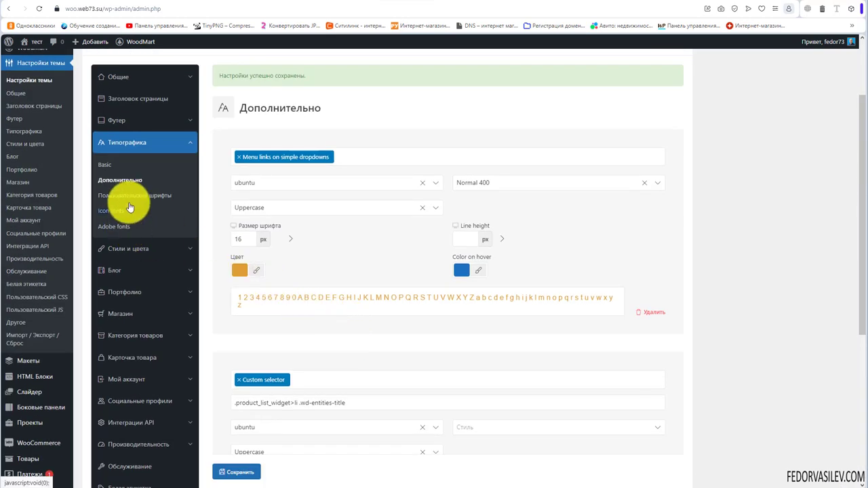
scroll(134, 202, "down", 3)
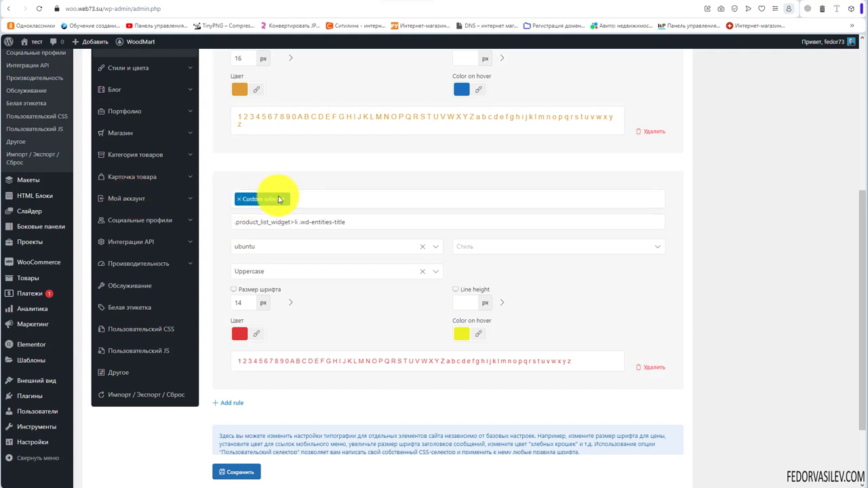
scroll(299, 271, "down", 3)
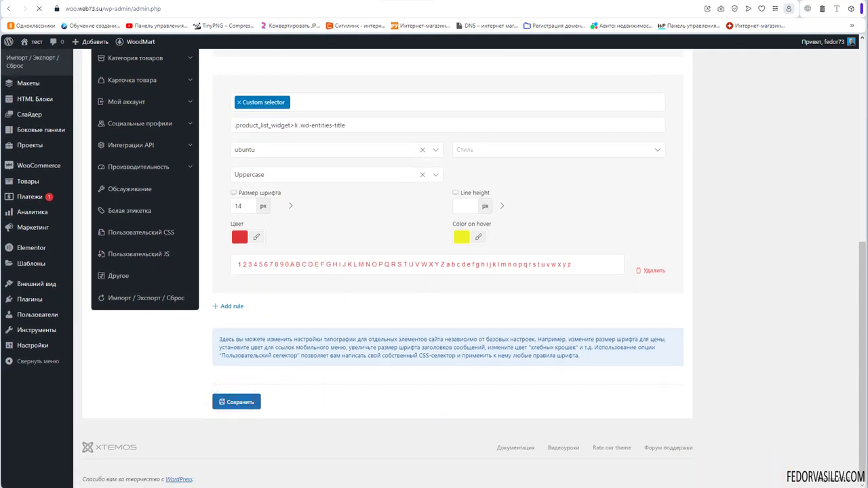
Step: On the Айфон product page, inspect the fonts used by the description paragraph and the product title
left_click(773, 485)
left_click(836, 9)
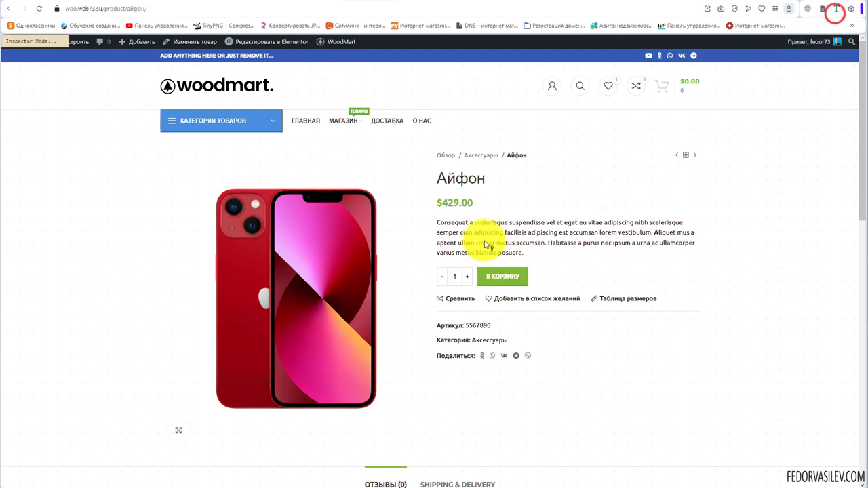
left_click(466, 237)
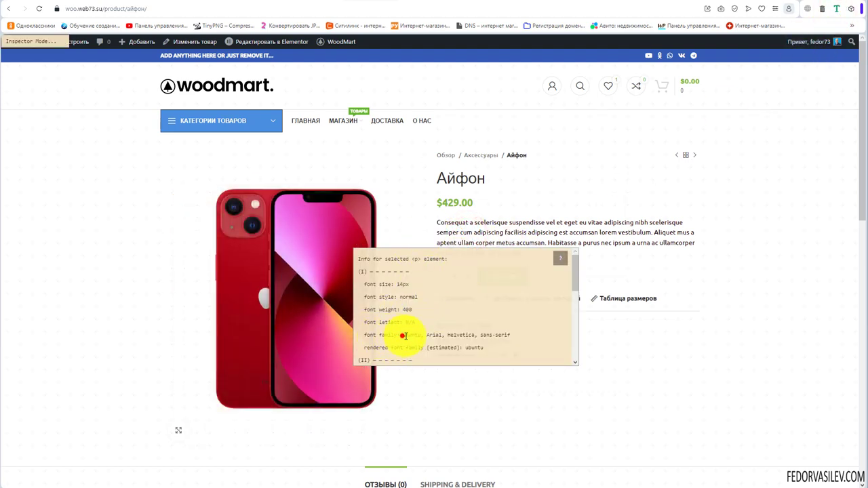
double_click(405, 335)
left_click_drag(448, 178, 468, 178)
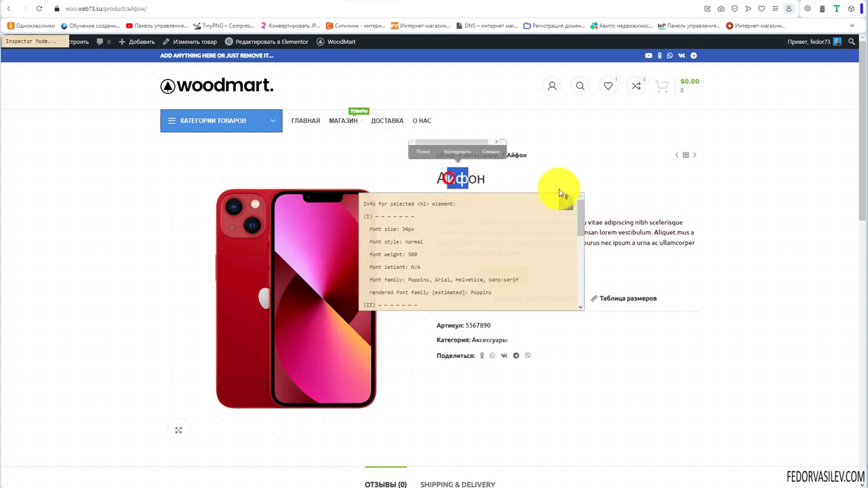
left_click(602, 164)
Step: Inspect the font of the ОФОРМЛЕНИЕ ЗАКАЗА link in the МАГАЗИН dropdown on the product page
scroll(631, 209, "down", 5)
mouse_move(349, 119)
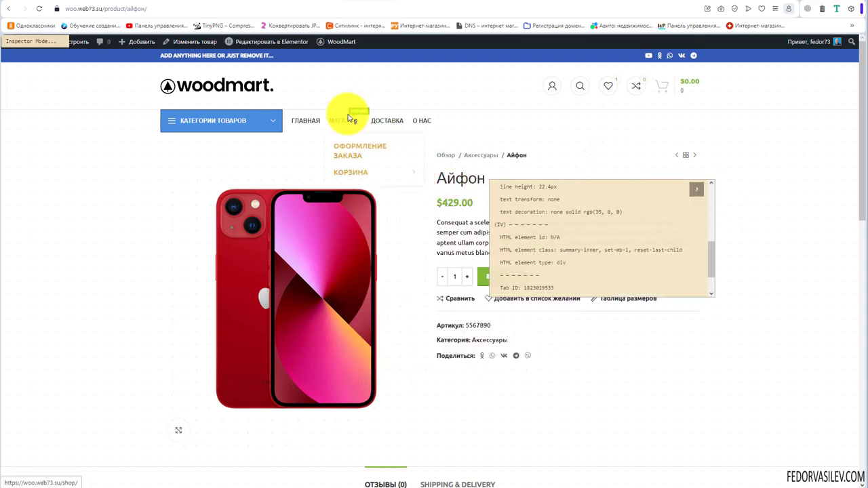
left_click(341, 148)
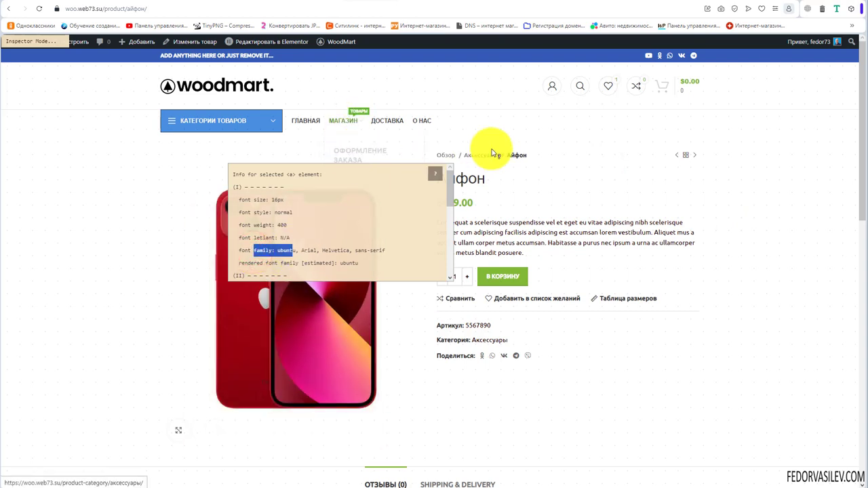
left_click(539, 155)
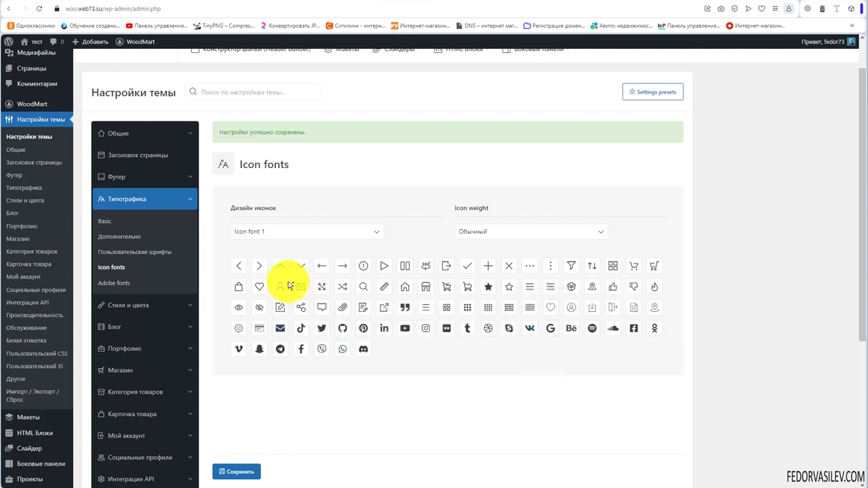
Step: In the theme's Icon fonts settings, preview the Icon font 2 and Icon font 3 designs, then settle on Icon font 2
left_click(314, 237)
left_click(295, 250)
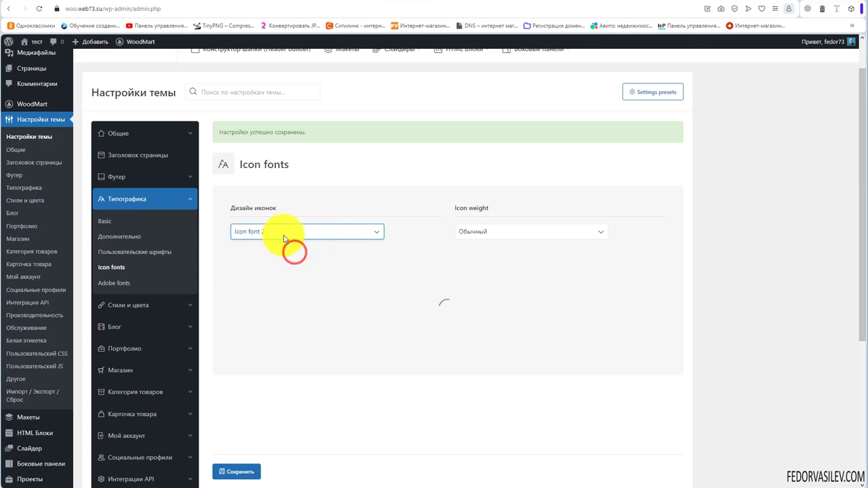
left_click(282, 234)
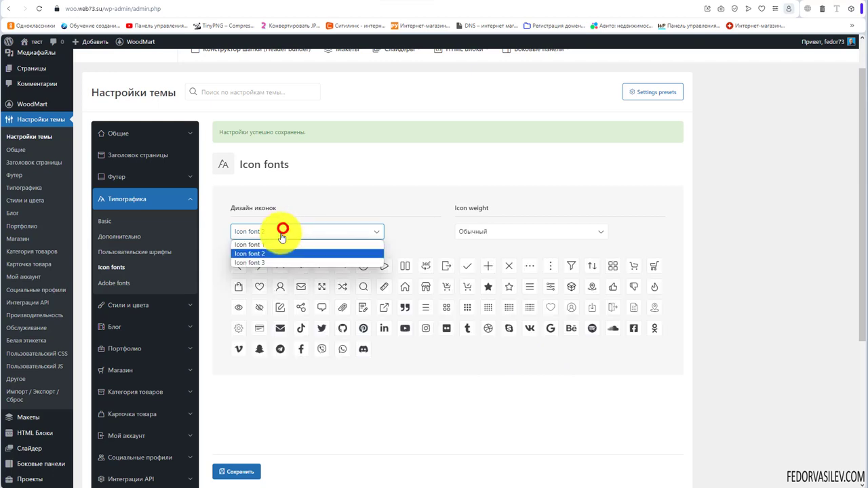
left_click(258, 262)
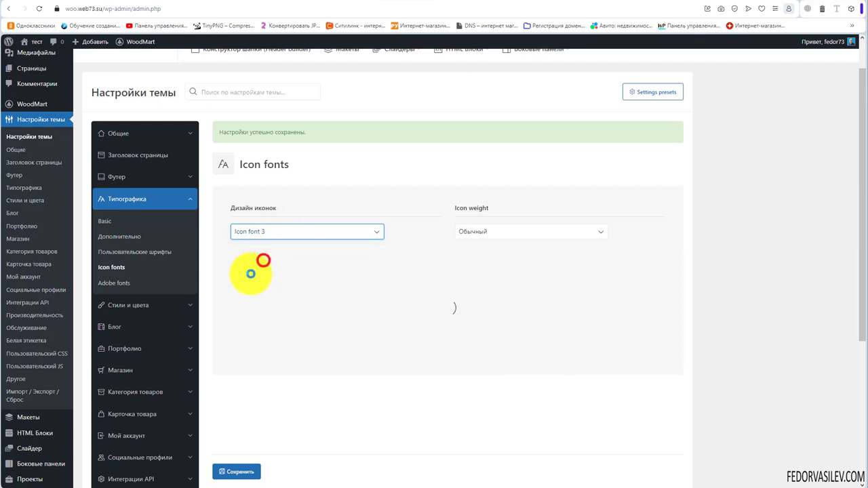
left_click(263, 236)
left_click(259, 250)
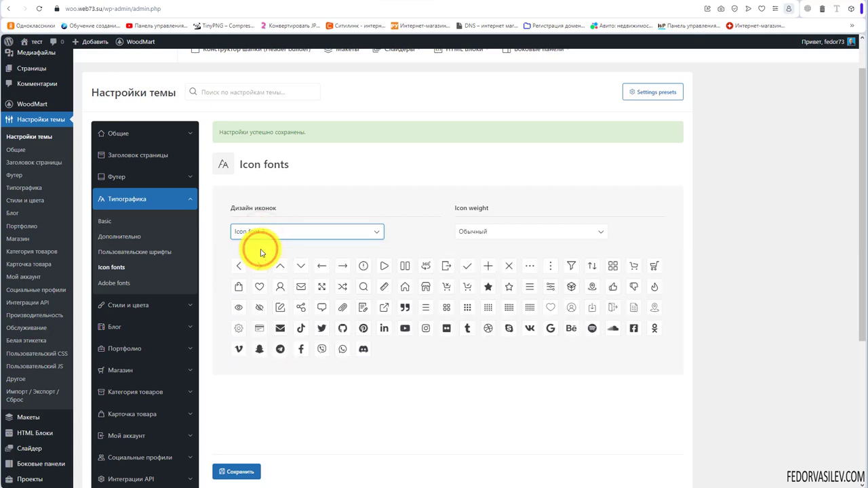
Step: Preview the Светлый and Обычный icon weights, set Icon weight to Bold and look over the icon set
left_click(482, 231)
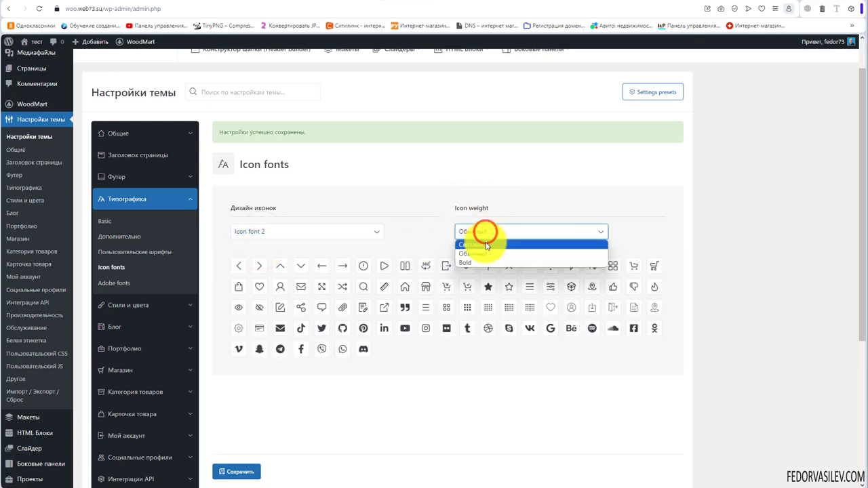
left_click(487, 246)
left_click(498, 231)
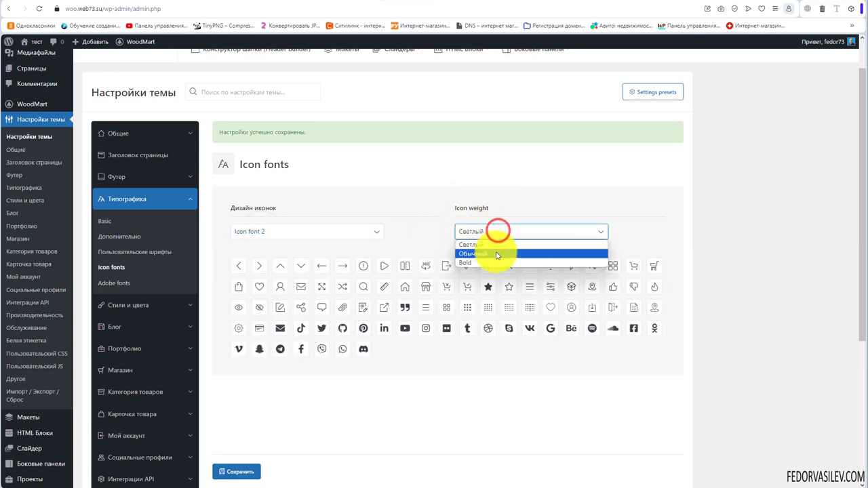
left_click(496, 254)
left_click(490, 234)
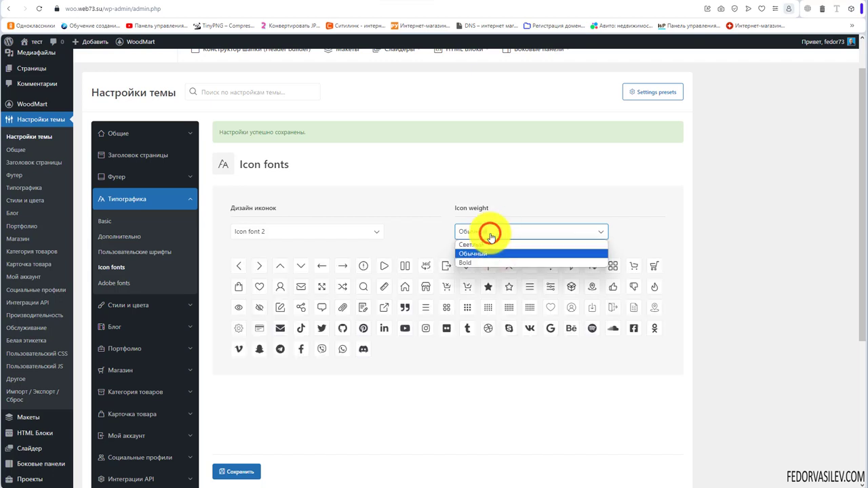
left_click(465, 263)
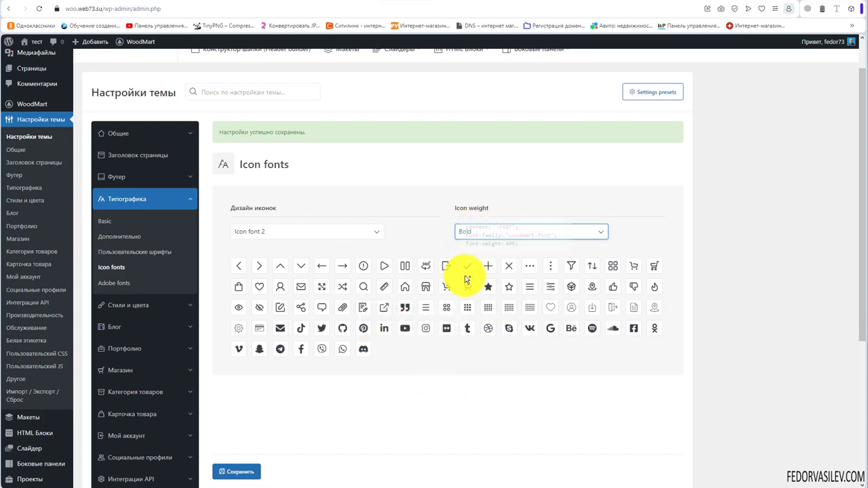
left_click_drag(403, 360, 533, 287)
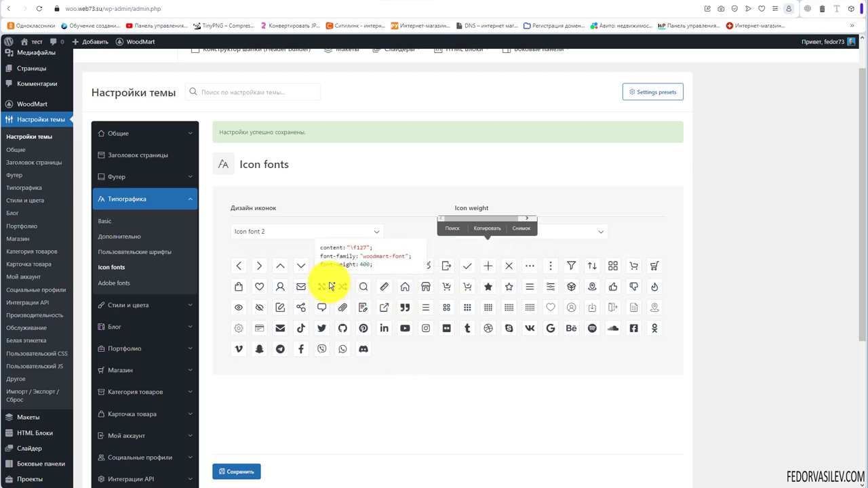
left_click(345, 191)
scroll(359, 210, "down", 2)
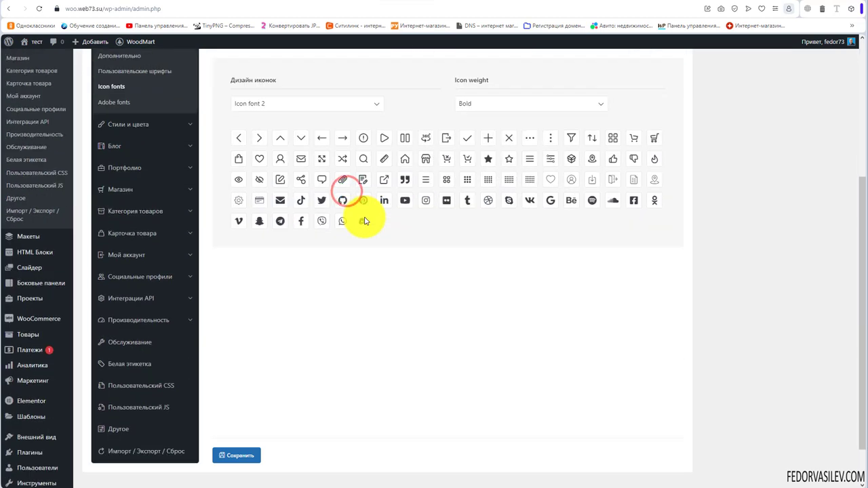
scroll(364, 221, "up", 4)
Step: Open the Adobe fonts typography settings and examine the Adobe project IDs field and its hint
left_click(108, 327)
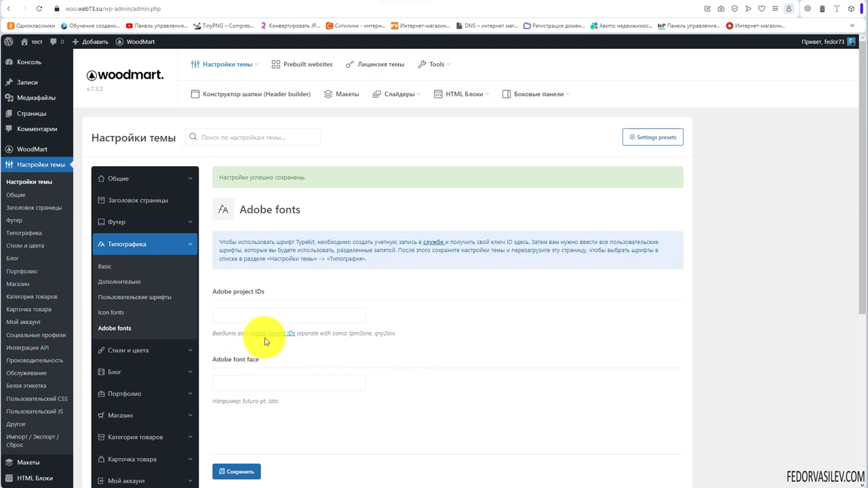
left_click_drag(249, 333, 300, 333)
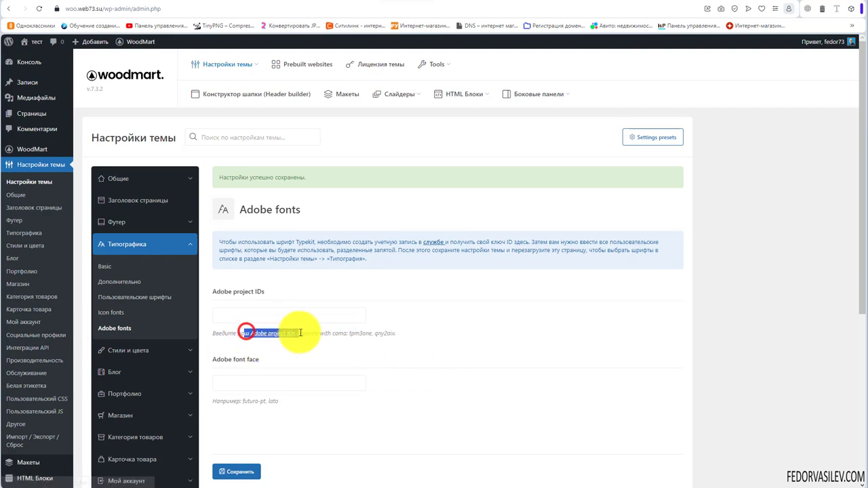
left_click(448, 316)
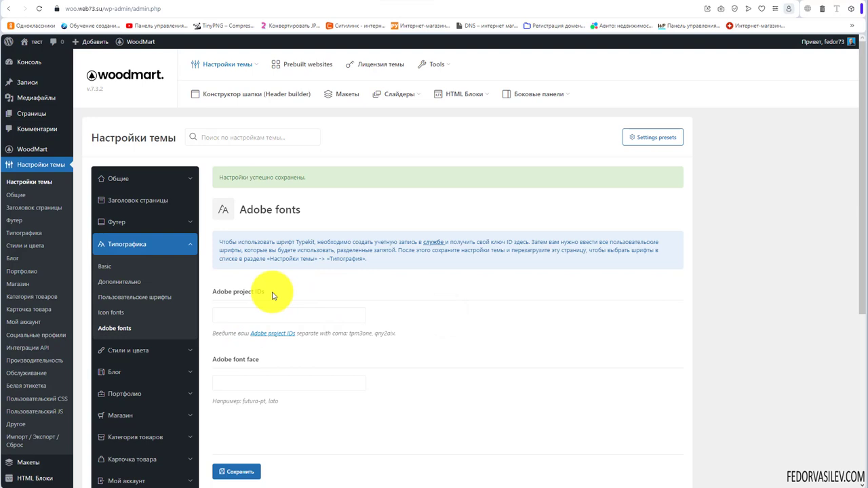
scroll(290, 291, "down", 1)
left_click(225, 222)
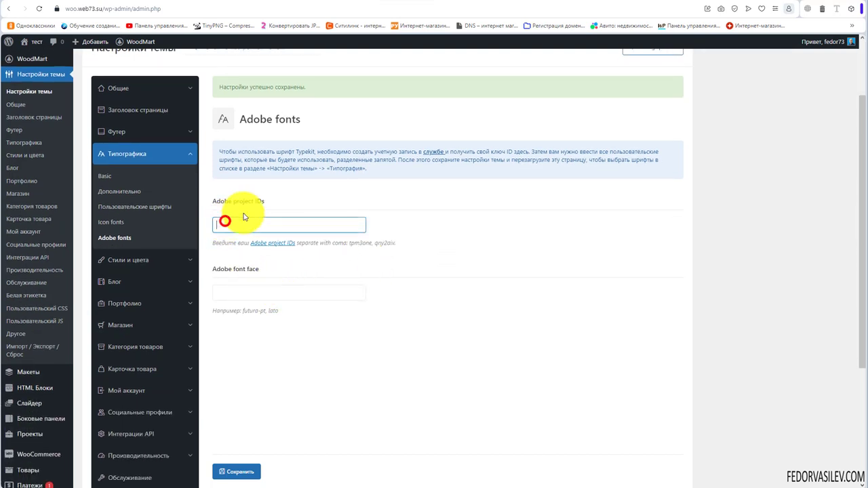